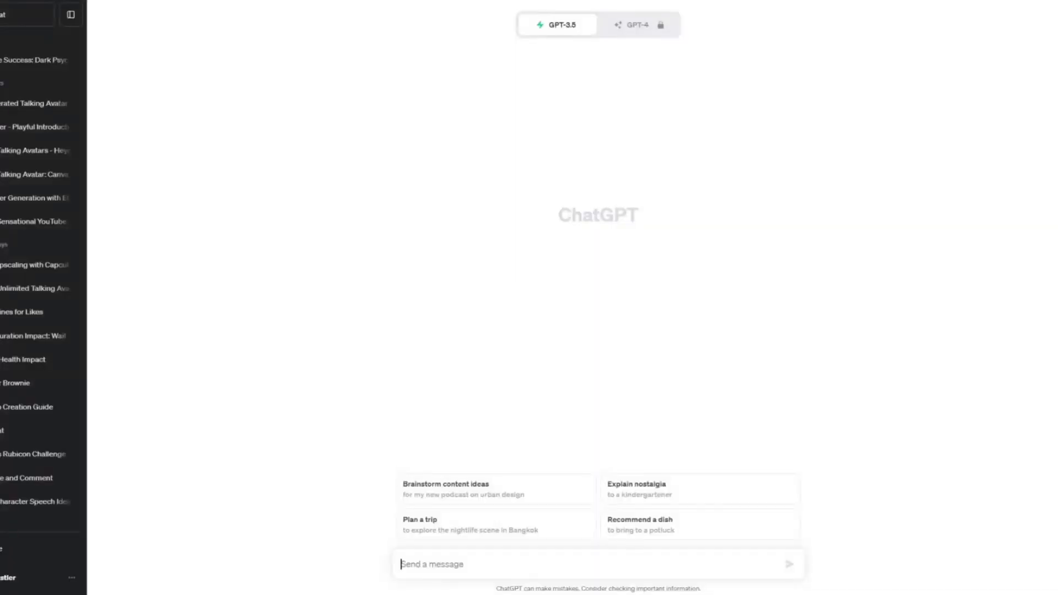
- Request a movie trailer script for John Wick 5: Resurrection, a sequel to John Wick 4, and read through it
click(444, 558)
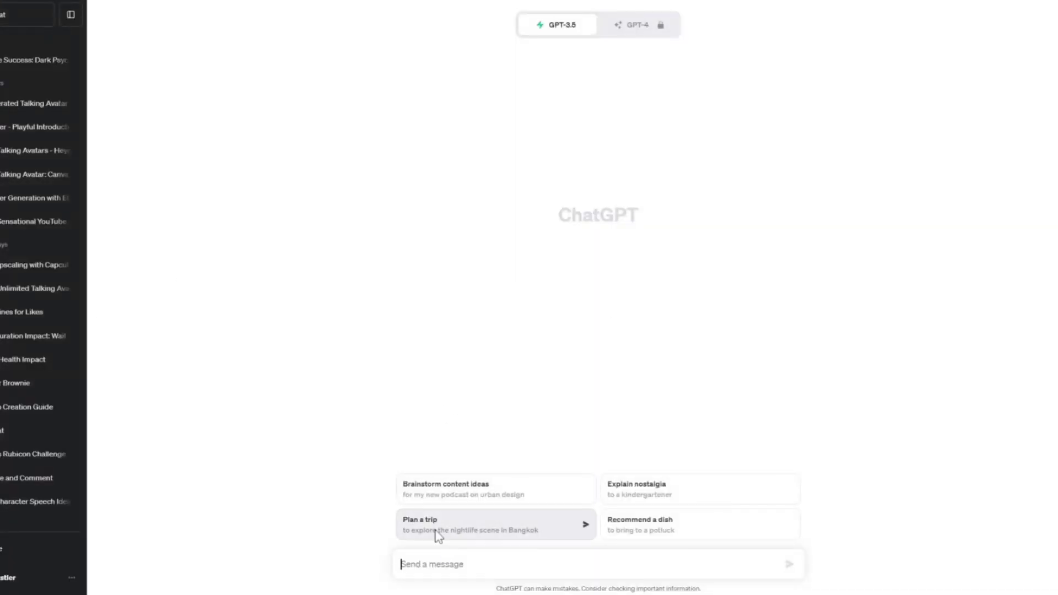
text(Generate a movie trailer script featuring the popular John Wick. I want to create a John WIck 5 sequel to the former John Wick 4 and call it John Wick 5: Resurrection.)
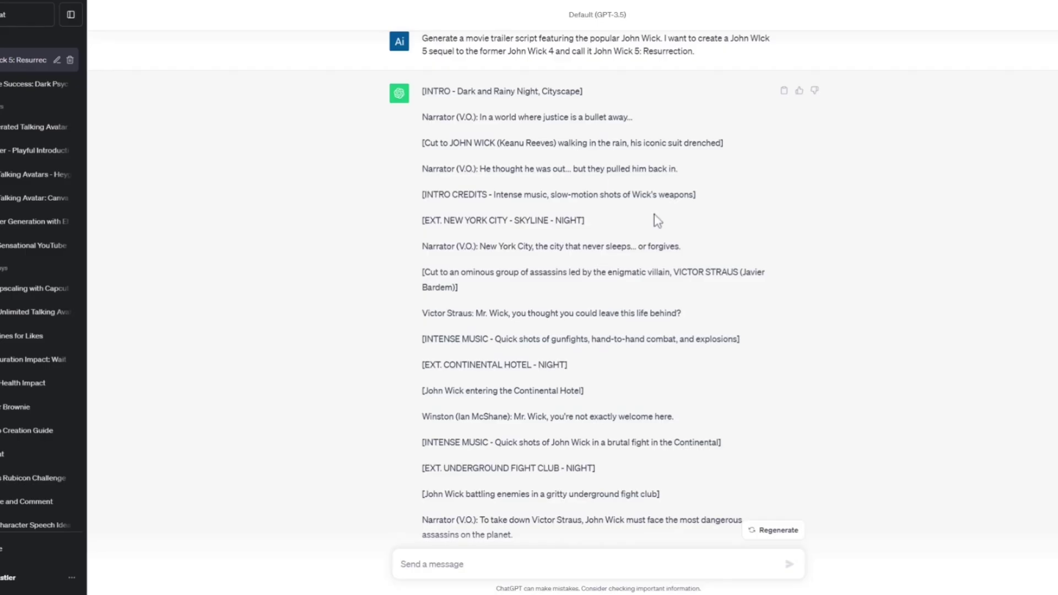
scroll(654, 214, down, 10)
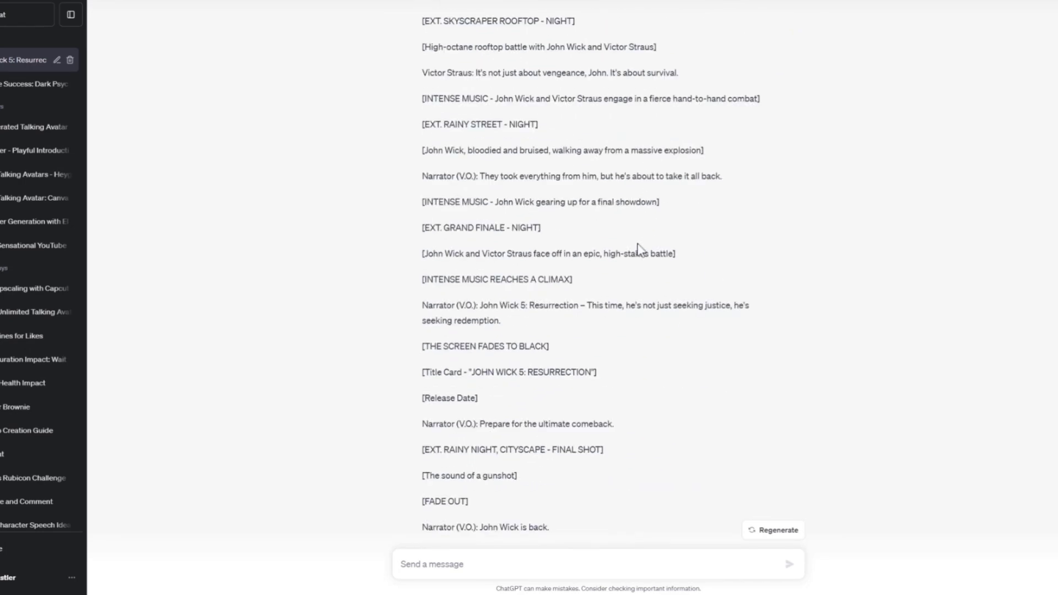
scroll(638, 250, down, 2)
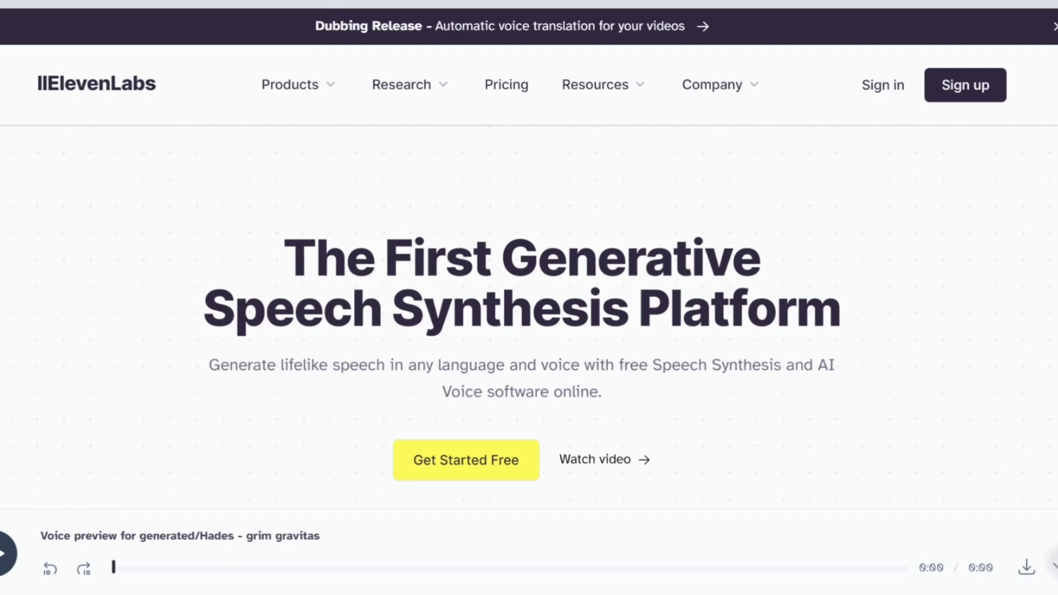
- Switch to ElevenLabs, start adding a voice in VoiceLab from the community Voice Library, and filter the voices to Narrative & Story
click(452, 472)
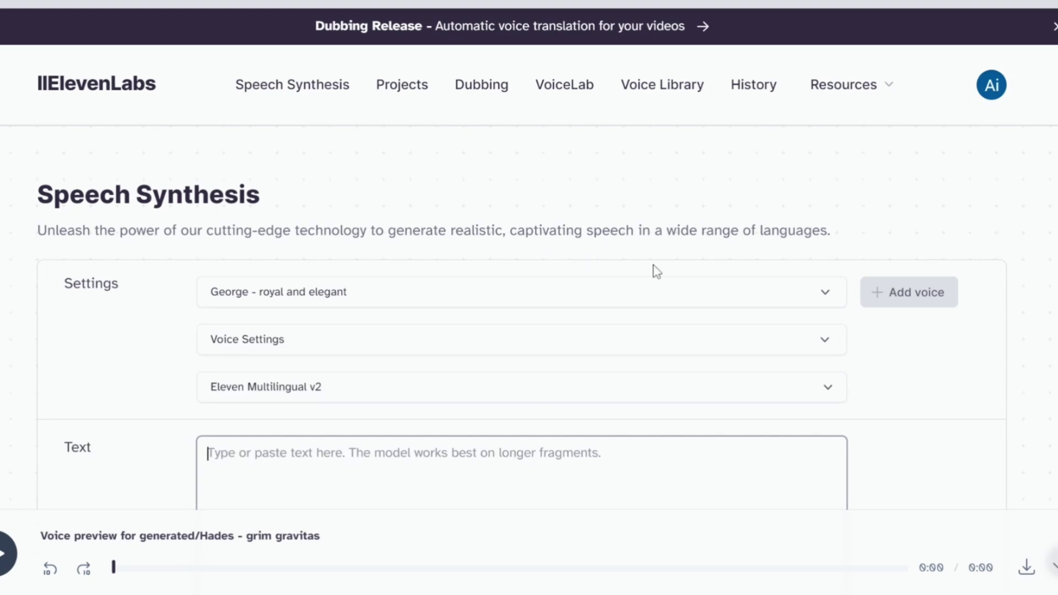
click(545, 94)
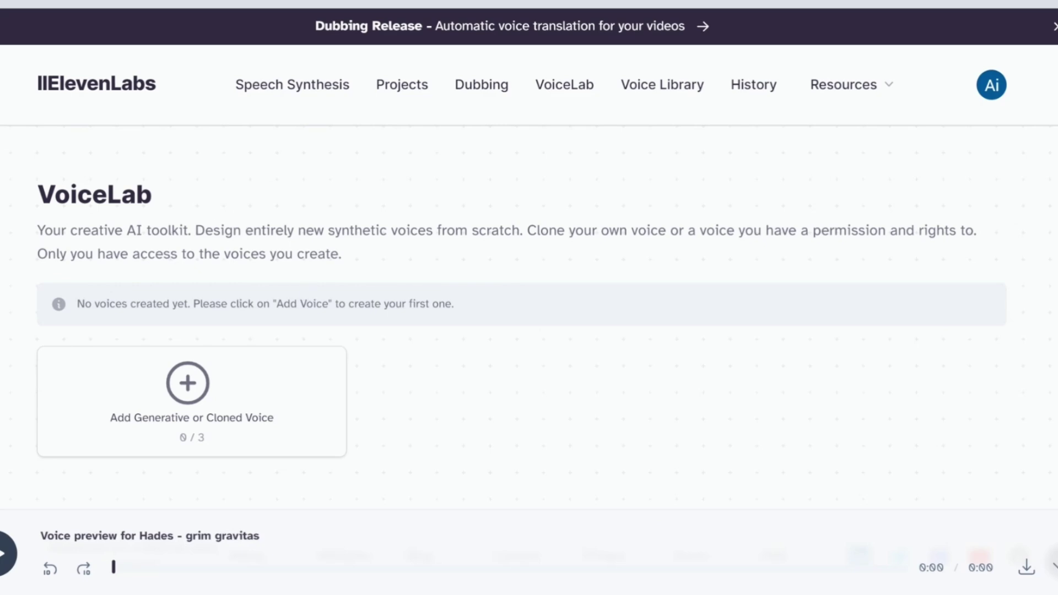
scroll(138, 382, down, 1)
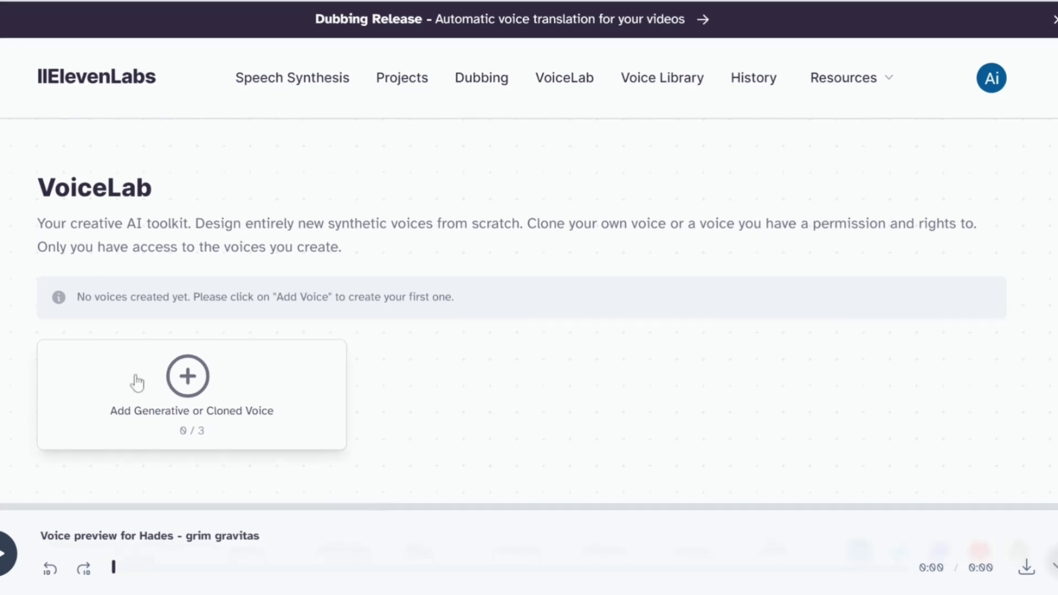
click(199, 392)
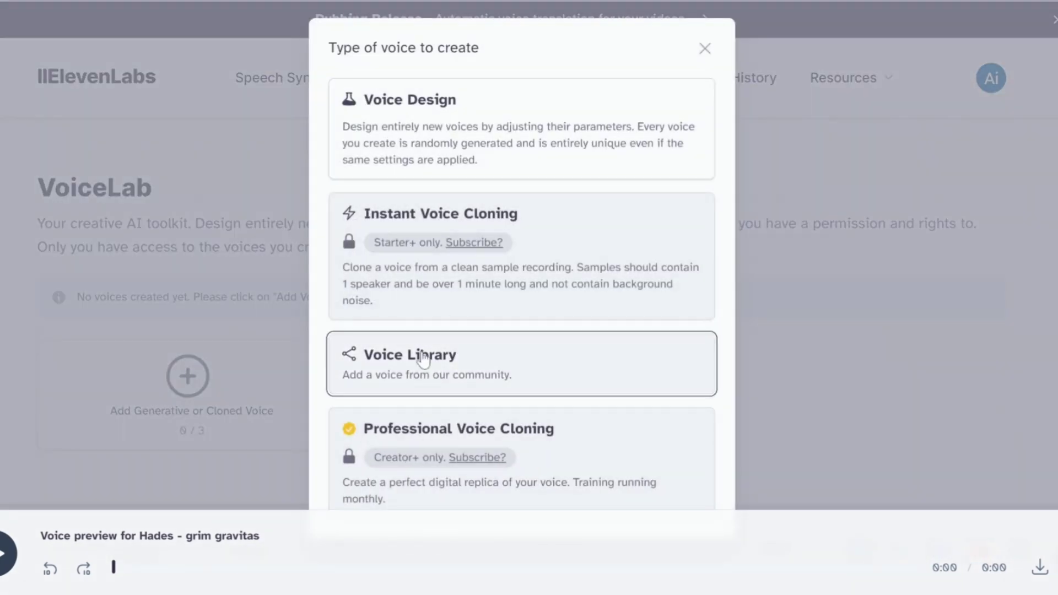
click(422, 360)
click(277, 148)
click(276, 148)
- Add the "Hades - grim gravitas" voice to VoiceLab under its existing name
scroll(689, 347, down, 2)
scroll(322, 284, down, 4)
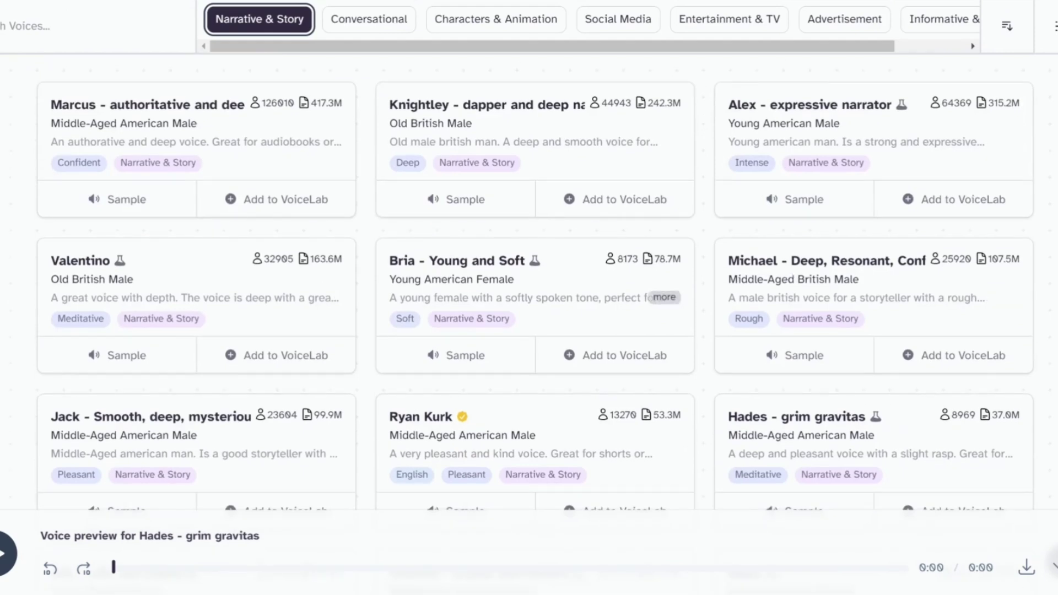
scroll(696, 321, down, 2)
scroll(692, 354, down, 3)
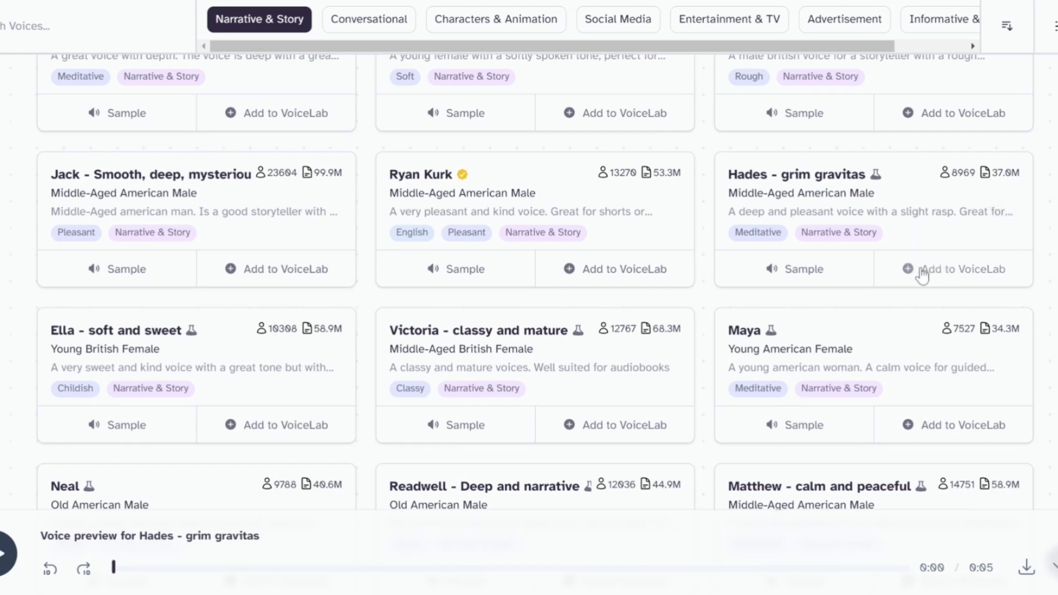
click(922, 270)
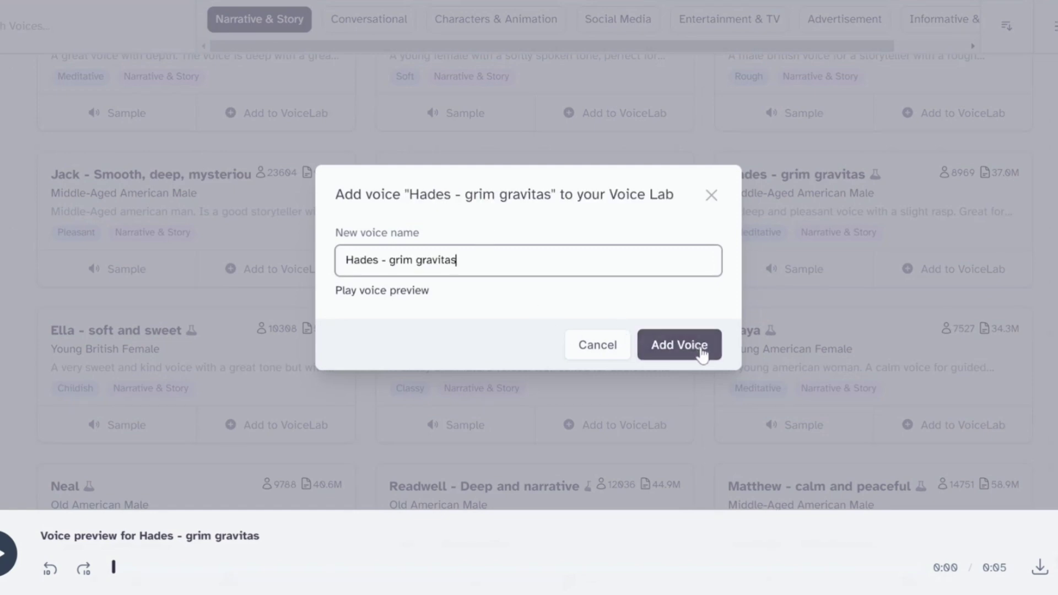
click(672, 347)
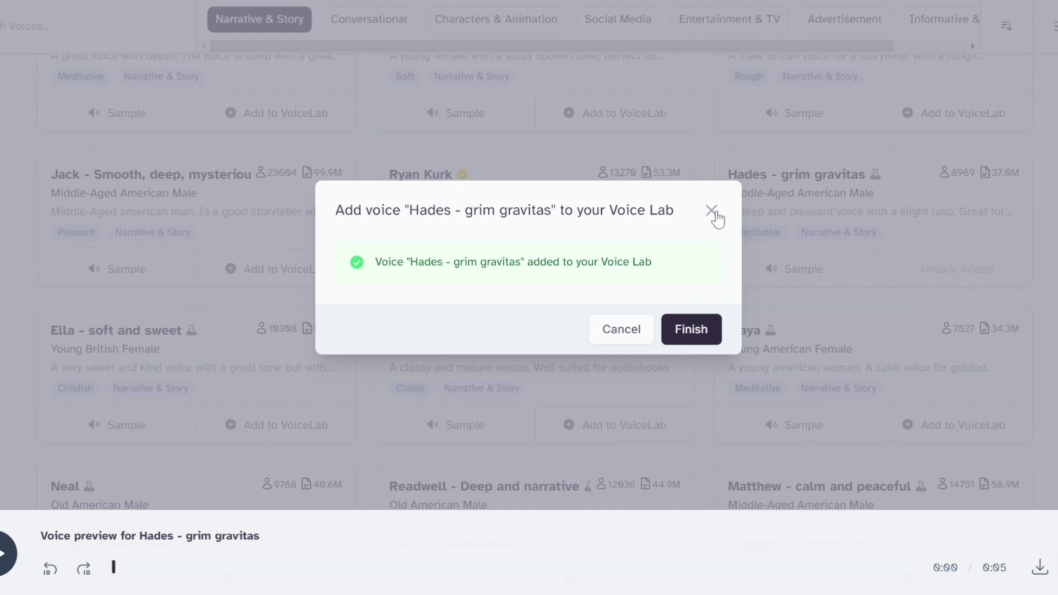
click(690, 316)
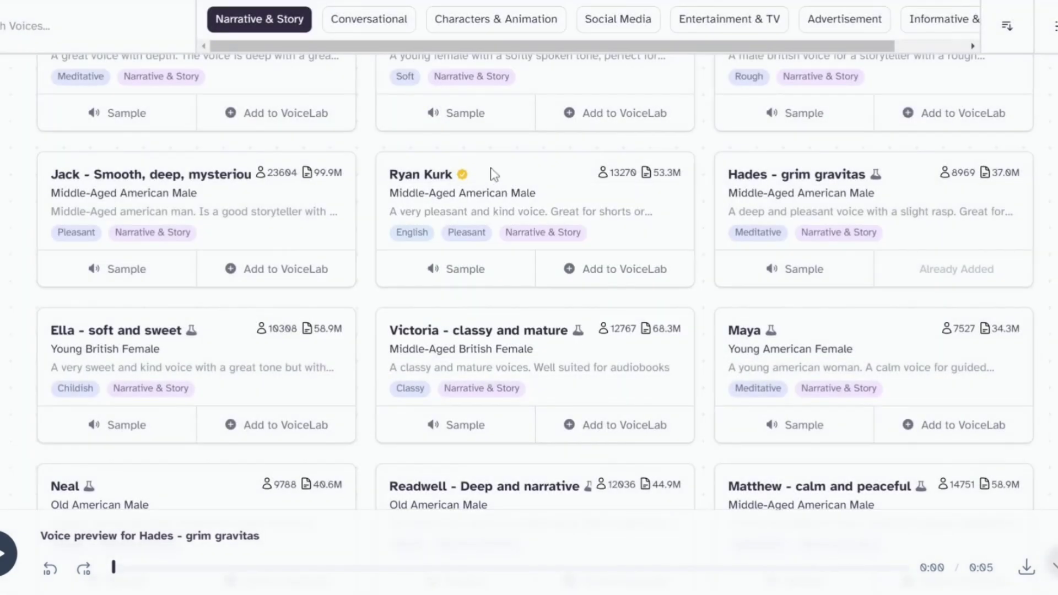
- Browse the Narrative & Story voices and play the Okole and Russell samples
scroll(298, 267, up, 10)
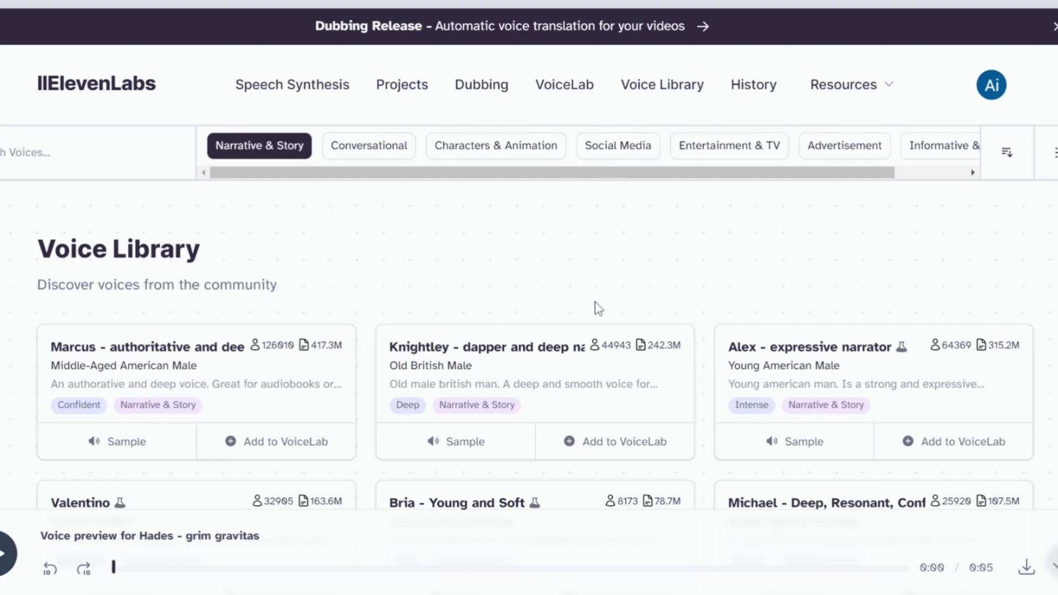
scroll(544, 339, down, 3)
scroll(857, 323, down, 7)
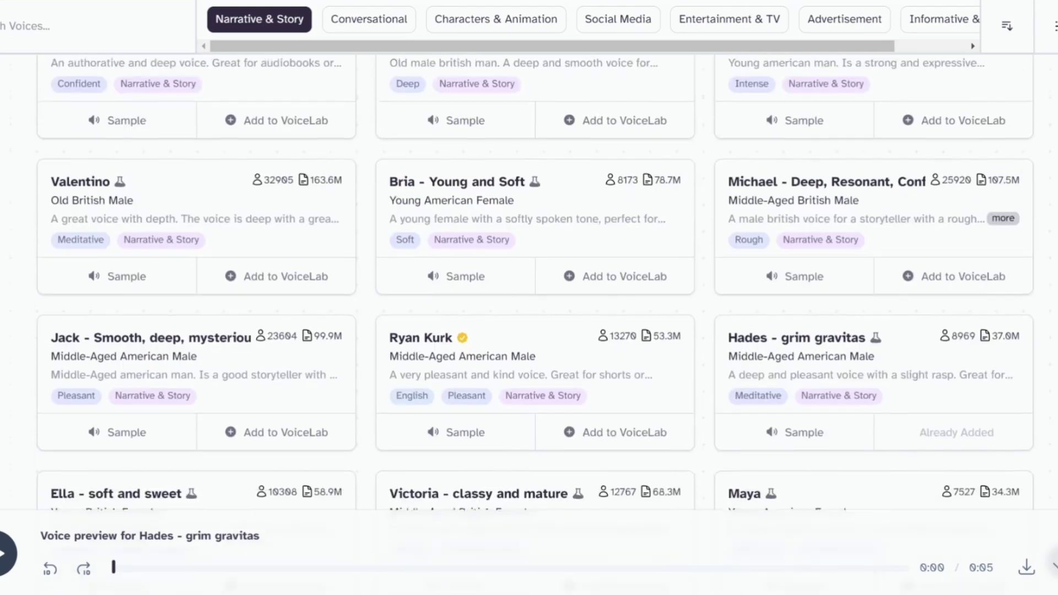
scroll(518, 315, down, 9)
scroll(529, 276, up, 3)
scroll(799, 333, down, 3)
click(798, 332)
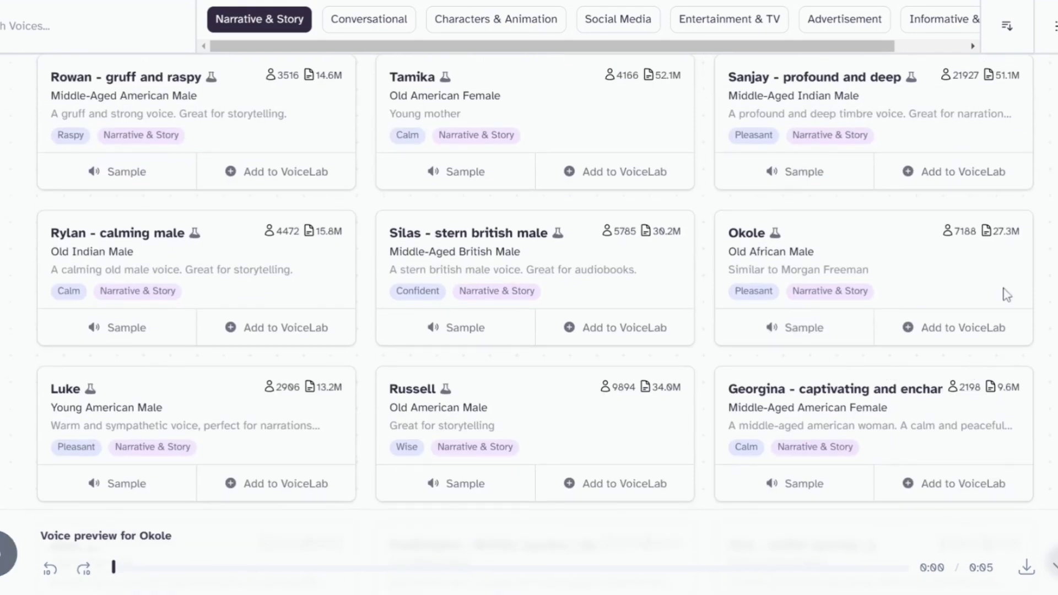
scroll(540, 353, down, 3)
click(441, 327)
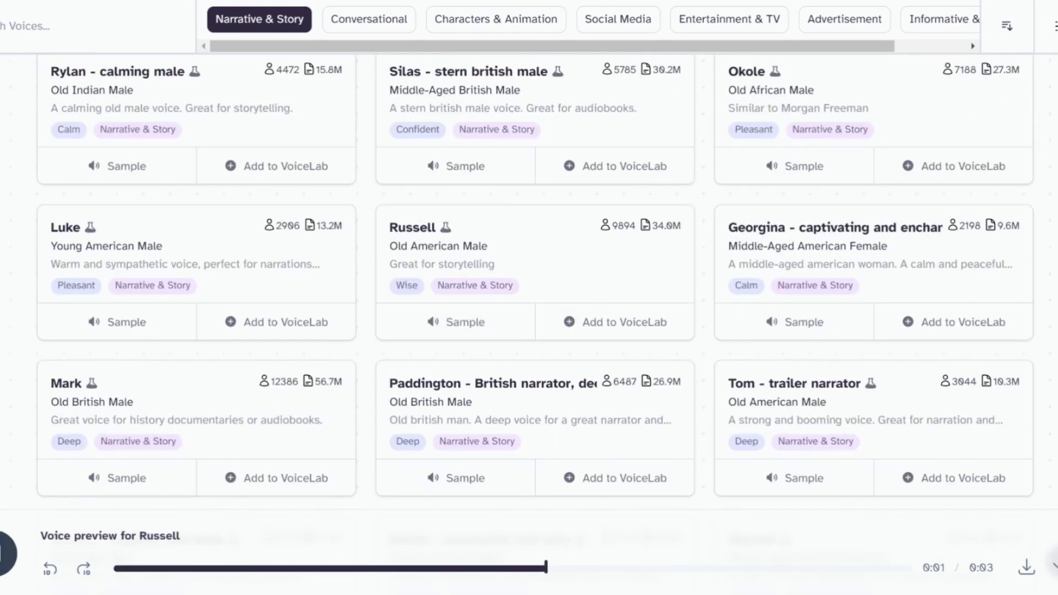
- Replay the Okole sample and add the Okole voice to VoiceLab
scroll(652, 284, up, 2)
click(803, 246)
click(963, 246)
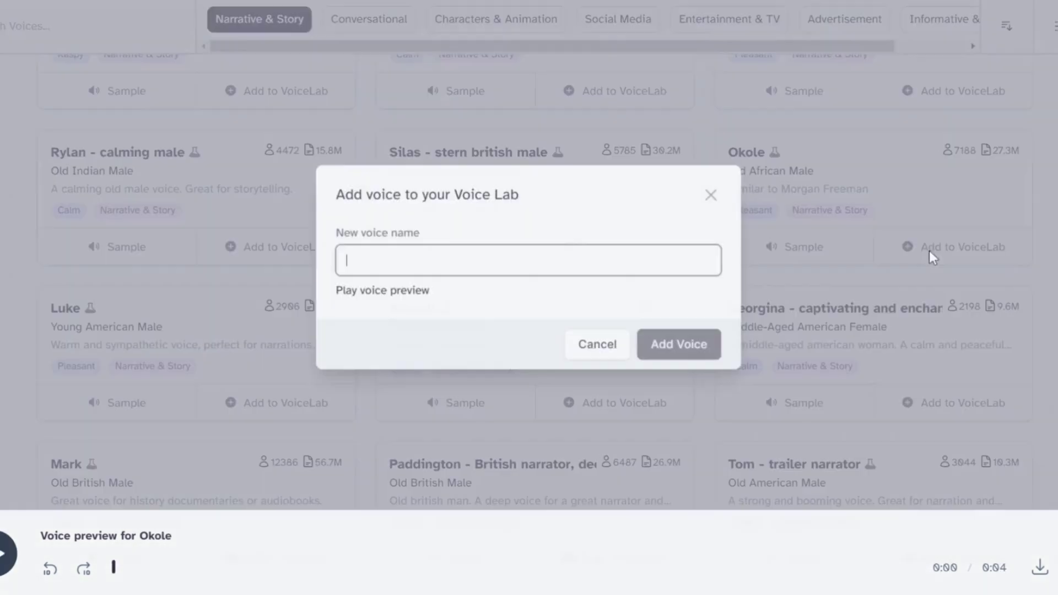
click(675, 344)
click(711, 210)
- Play the Daniel, "George - royal and elegant" and "Greg - British narrator" voice samples for comparison
scroll(666, 302, down, 10)
click(449, 306)
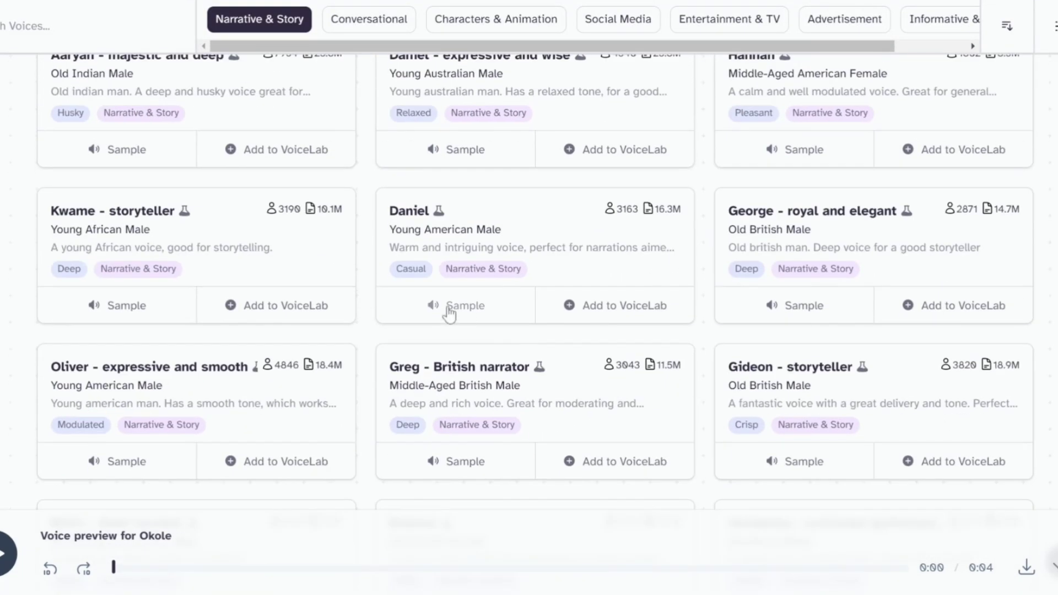
click(802, 306)
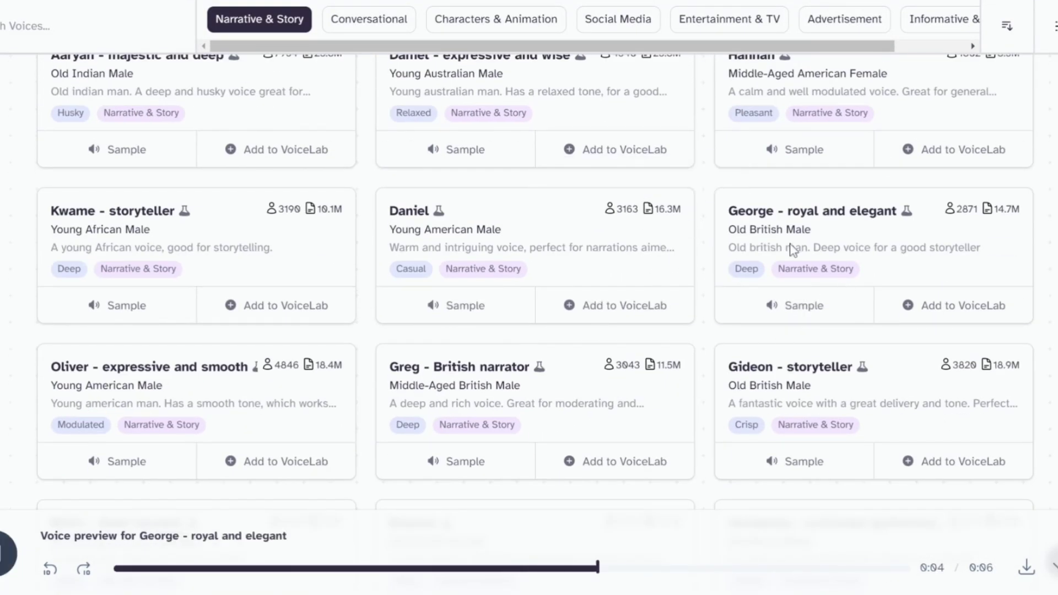
click(457, 461)
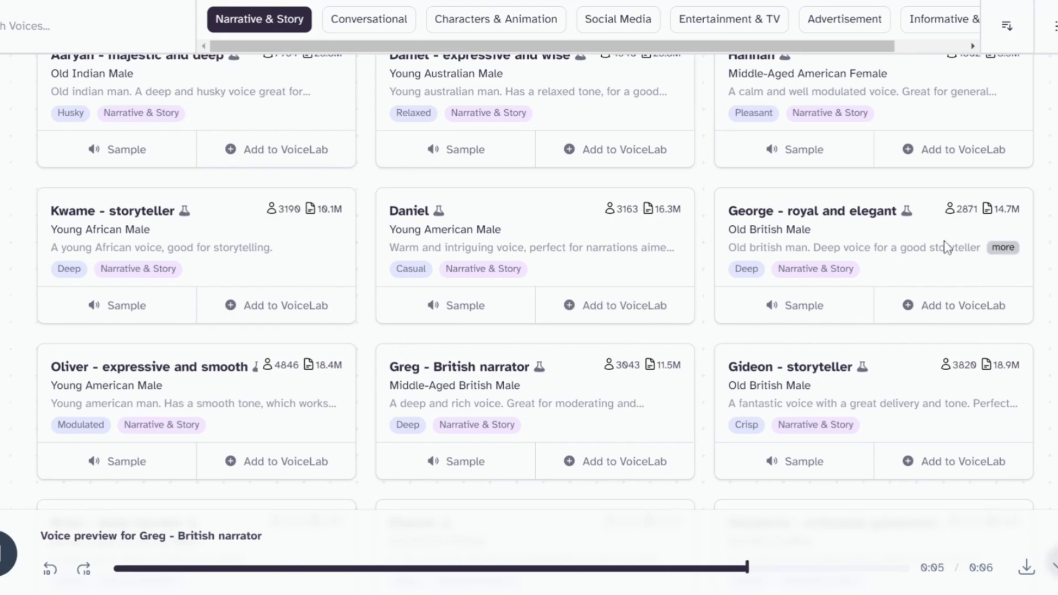
- Replay the "George - royal and elegant" sample and add that voice to VoiceLab
click(805, 308)
click(934, 312)
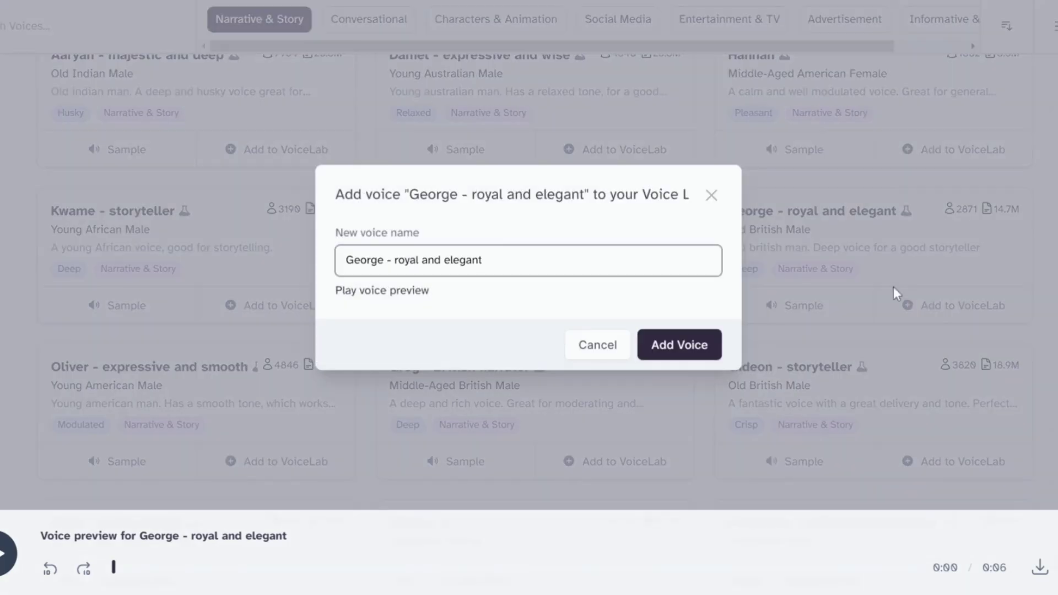
click(699, 346)
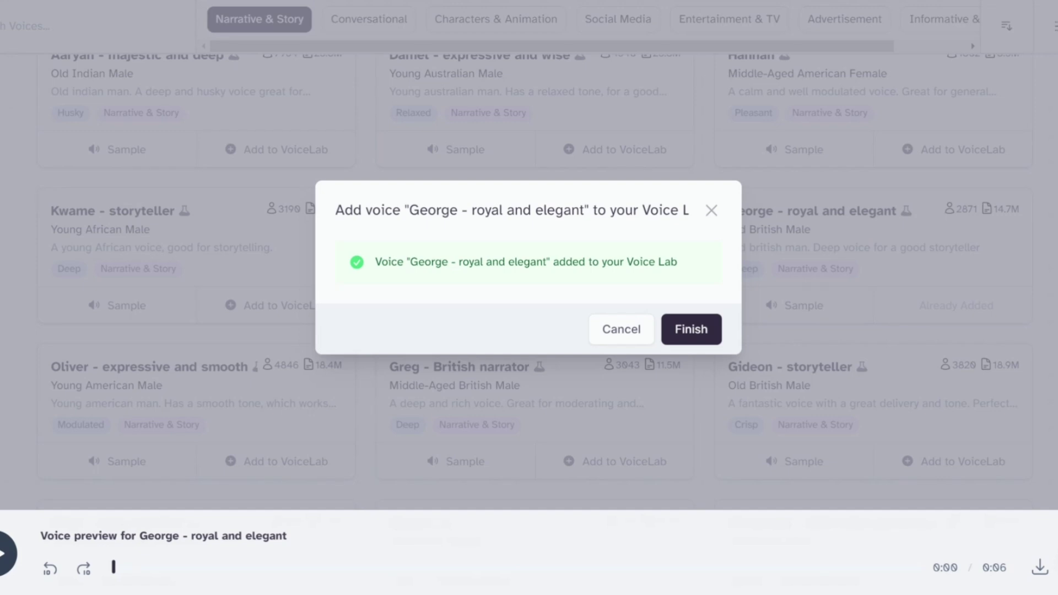
click(692, 329)
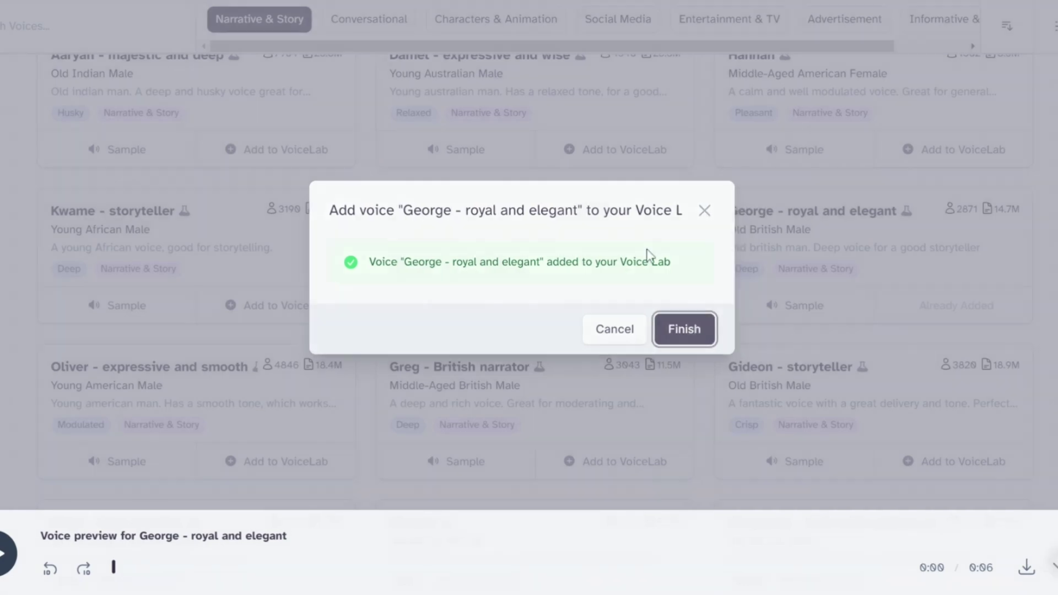
- Return to VoiceLab and use the "Hades - grim gravitas" voice for Speech Synthesis
scroll(607, 496, up, 7)
scroll(369, 210, up, 17)
scroll(390, 274, up, 6)
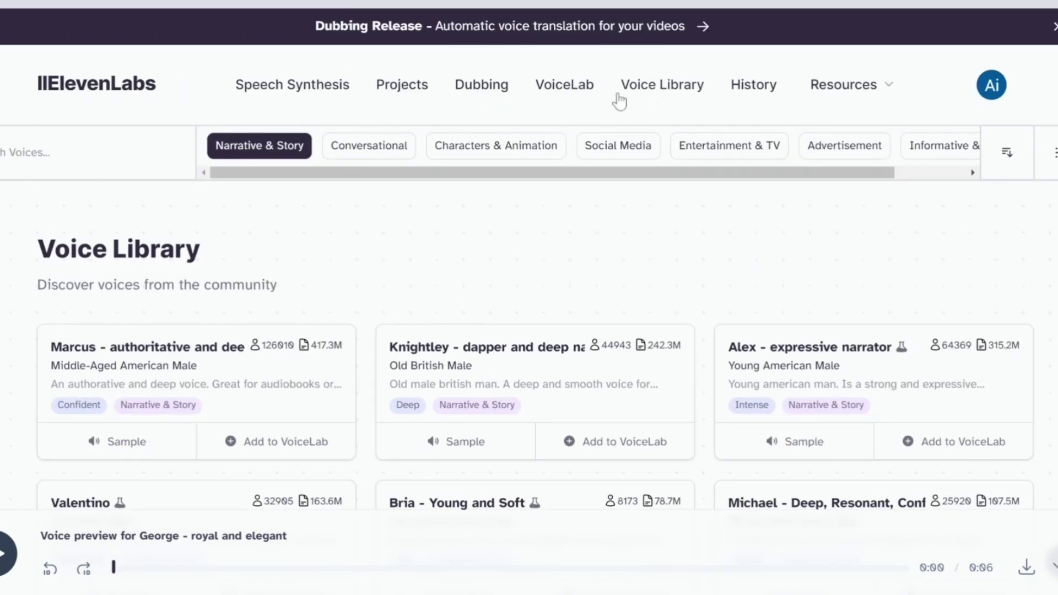
click(571, 90)
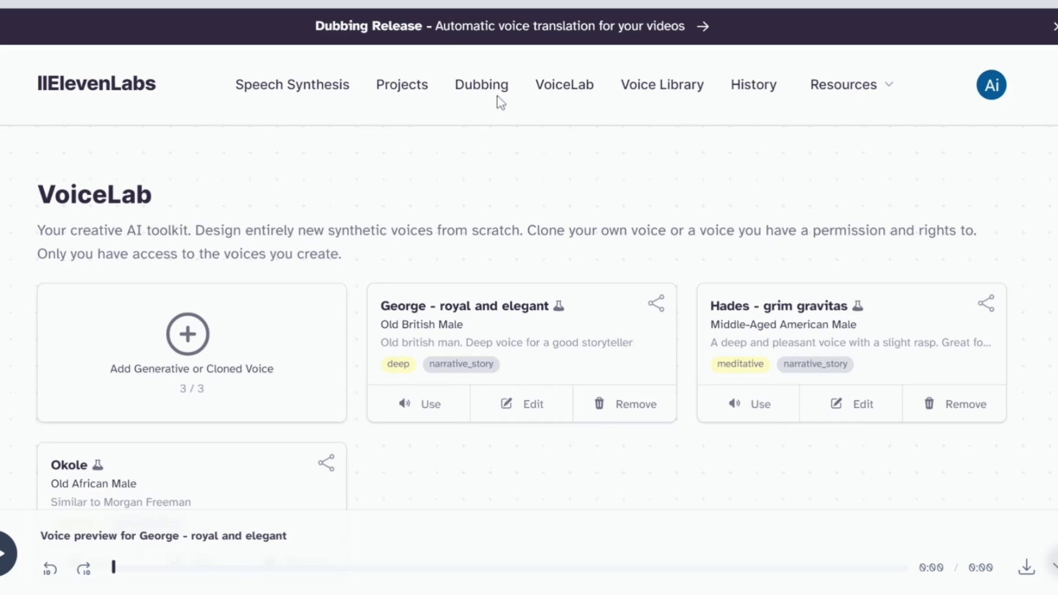
click(755, 405)
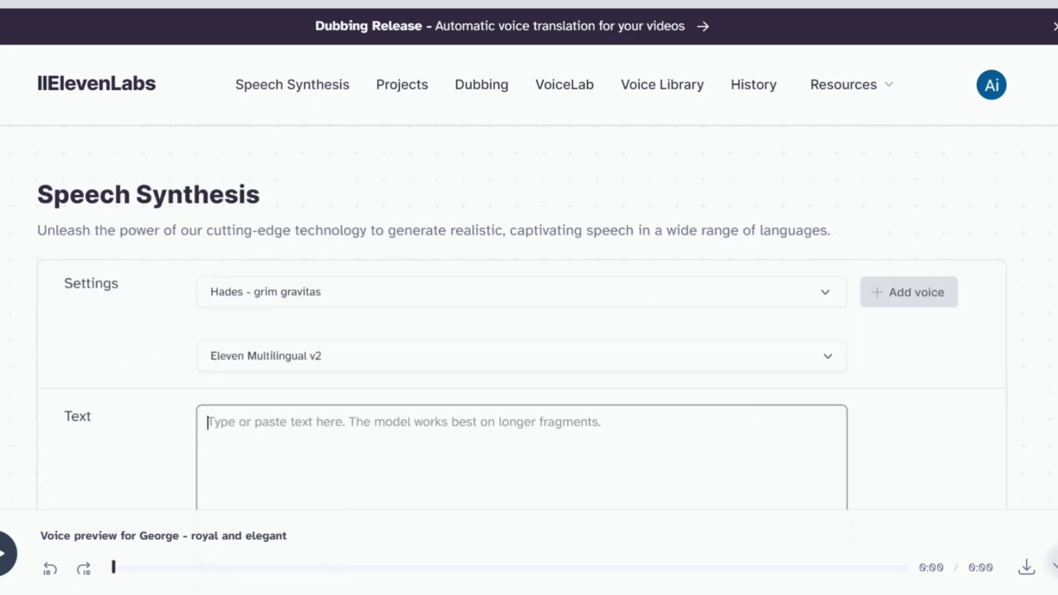
- Enter six trailer narration lines as the speech text, from "The world believed he was gone." to "Where does the story end... when death is just the beginning."
scroll(291, 414, down, 2)
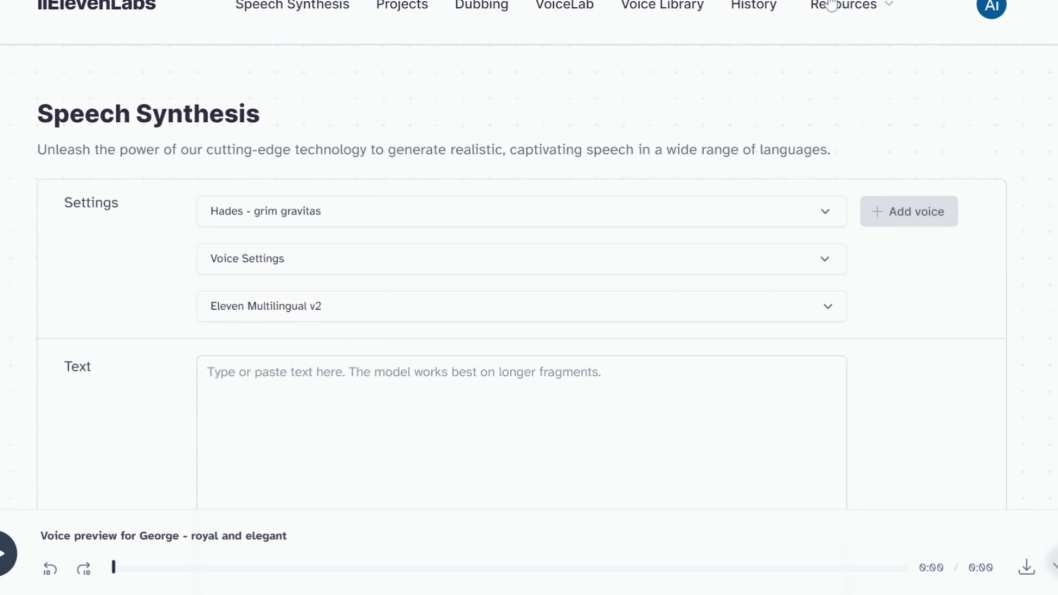
text("The world believed he was gone."  "But legends never die." "In a world of shadows, a new threat rises." "Resurrection has a price." "This year, the legend is reborn." "Where does the story end... when death is just the beginning.")
scroll(529, 330, down, 2)
- Separate the narration lines with blank lines so that each quote stands as its own paragraph
key(Return)
click(362, 371)
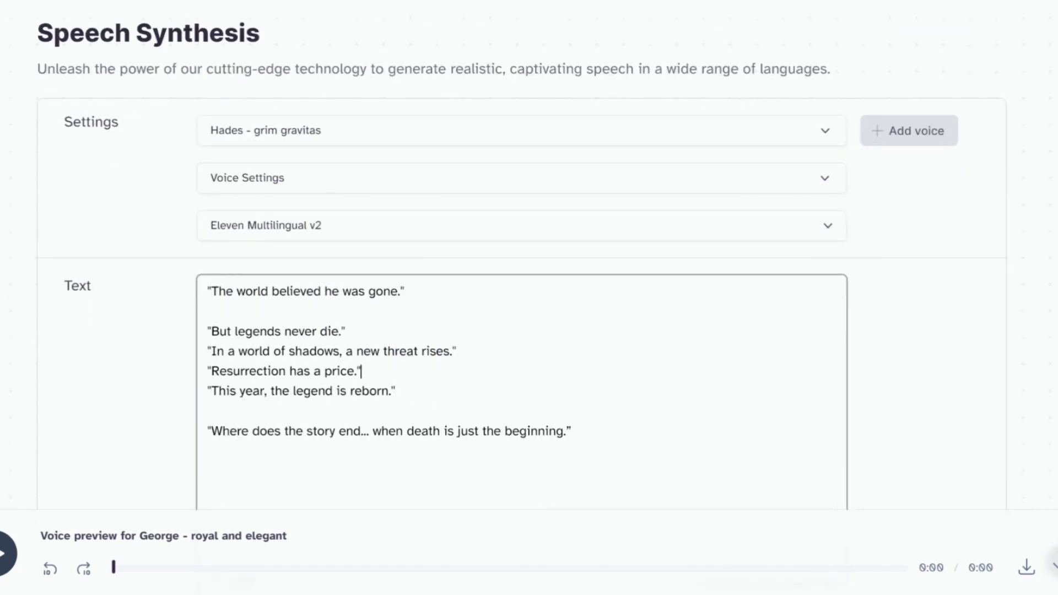
key(Return)
click(346, 332)
key(Return)
click(362, 411)
key(Return)
- Generate the narration speech with the Hades voice and Eleven Multilingual v2, and listen to the audio
scroll(480, 425, down, 4)
scroll(522, 276, up, 2)
scroll(485, 418, down, 3)
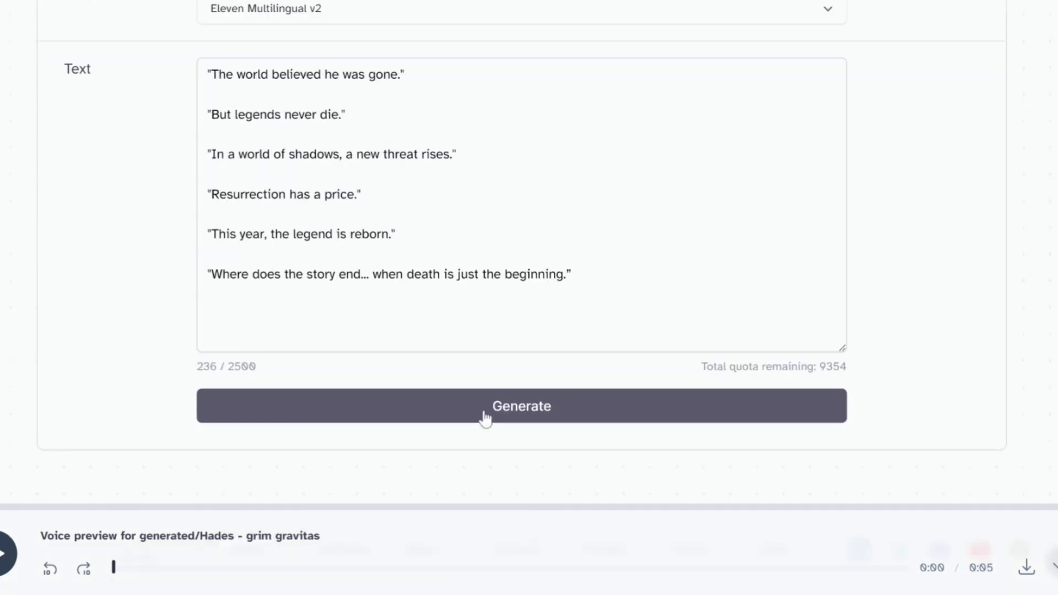
click(485, 418)
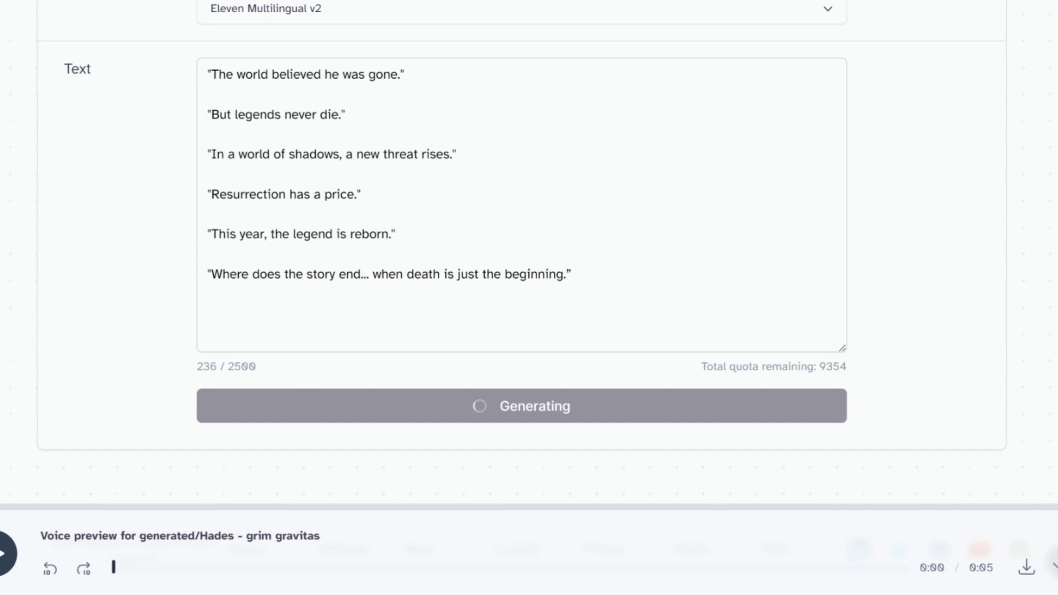
scroll(521, 275, up, 5)
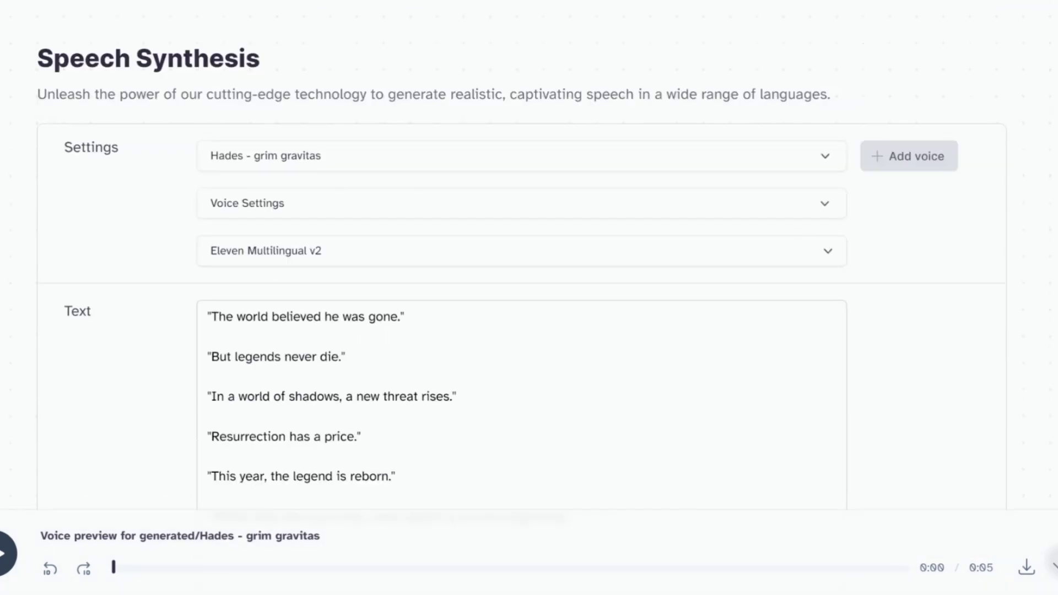
scroll(529, 292, down, 4)
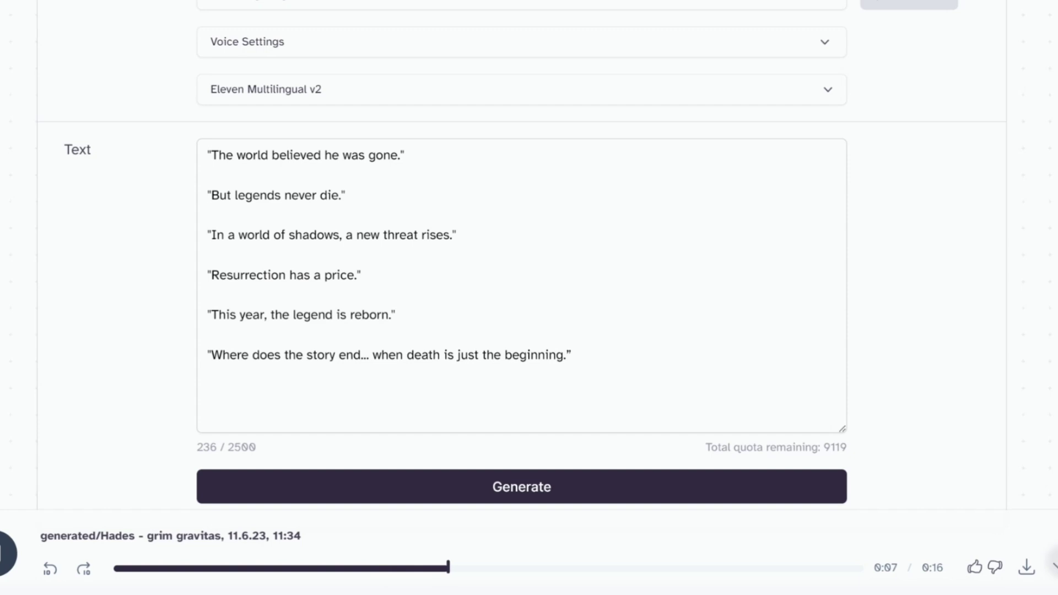
scroll(522, 248, down, 2)
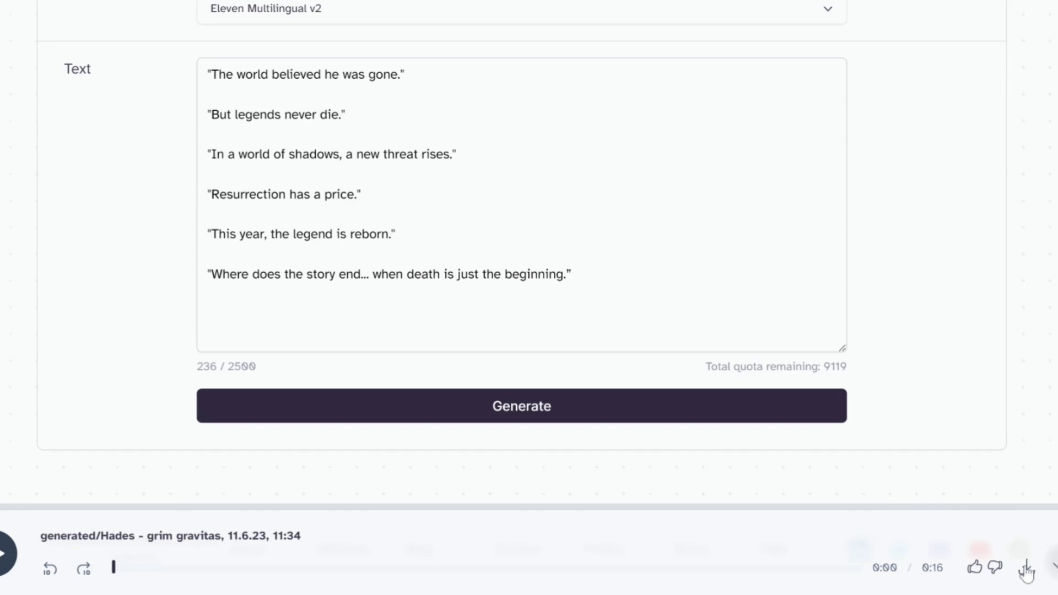
click(208, 255)
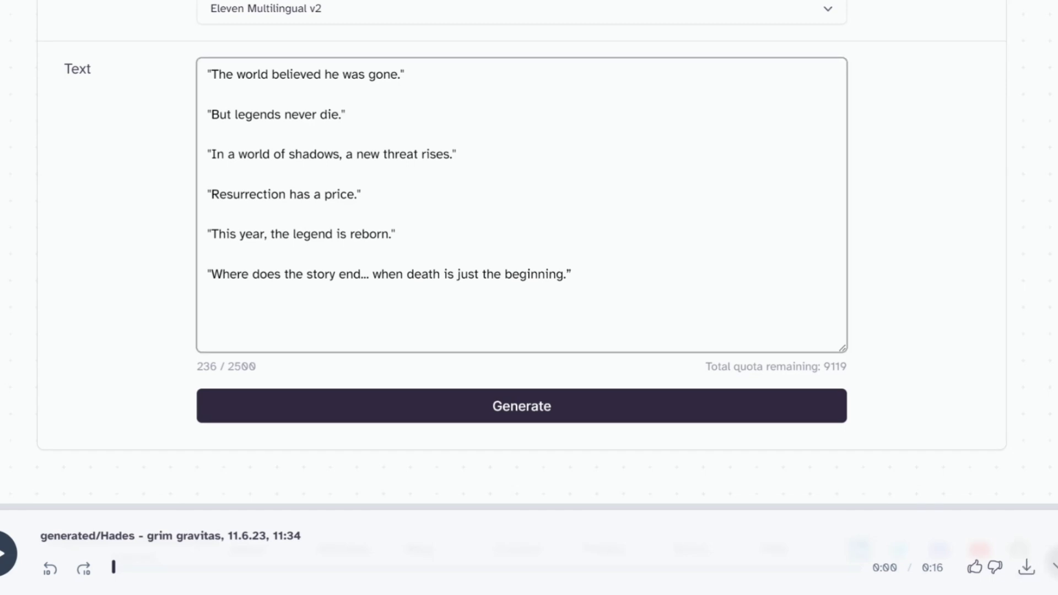
drag(572, 275, 220, 62)
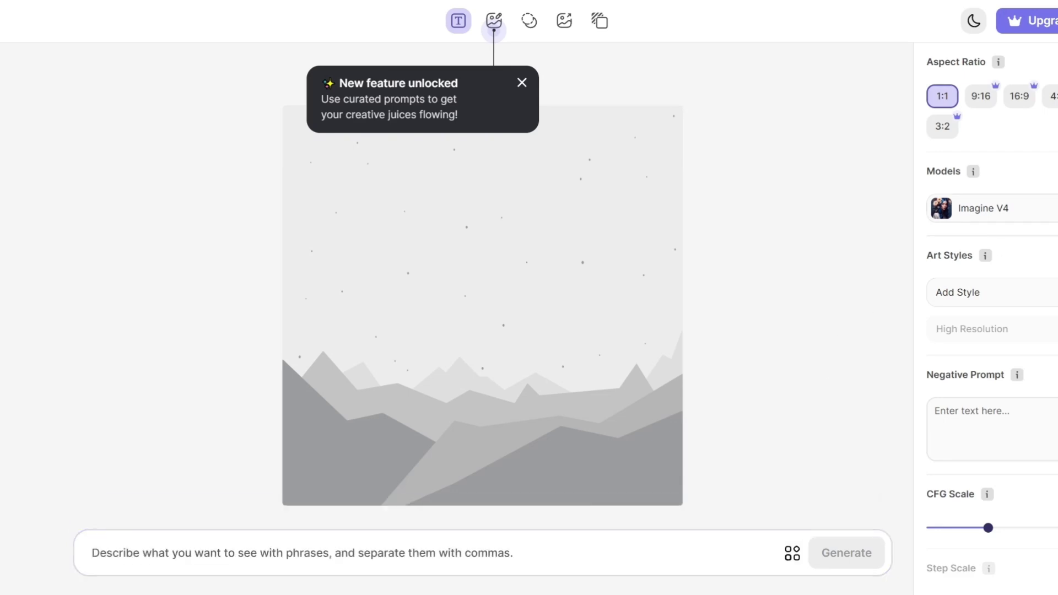
- Switch to the Imagine image generator, select the Realistic model, and review the art style and generation settings
click(987, 208)
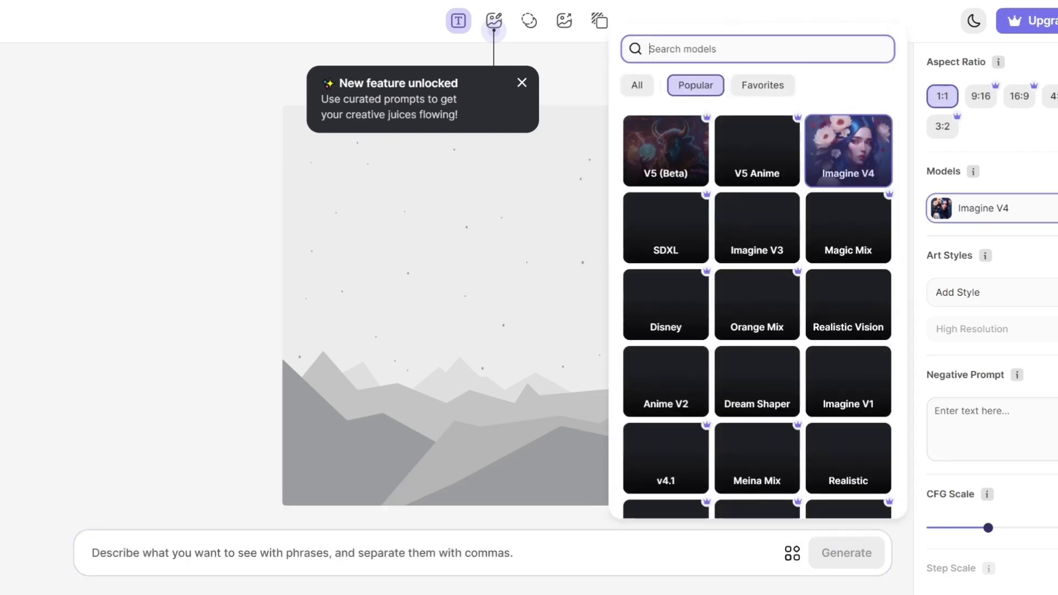
scroll(869, 322, down, 1)
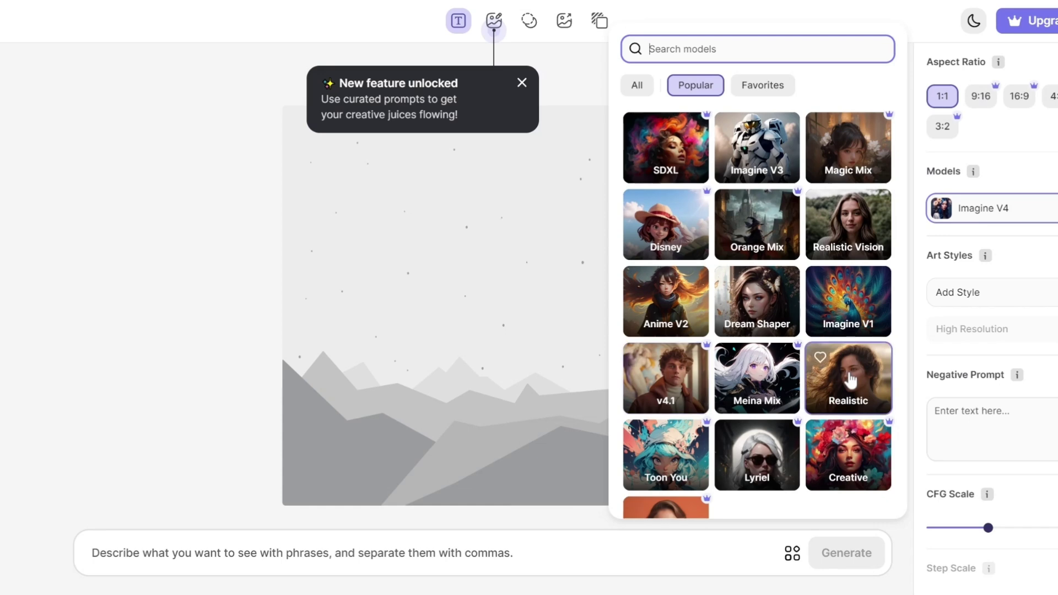
click(851, 381)
click(989, 293)
scroll(1009, 335, down, 2)
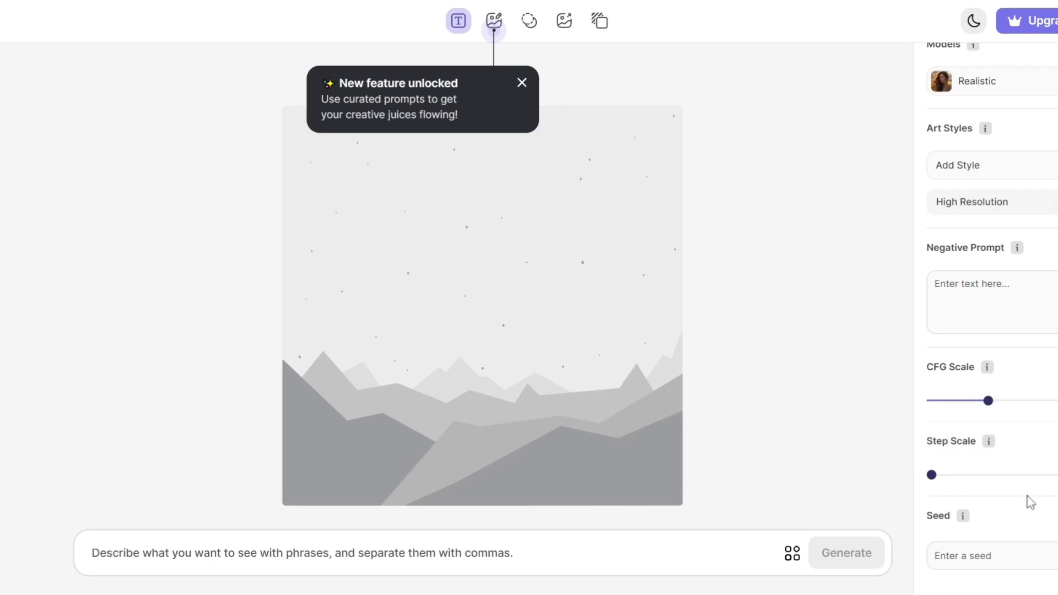
- Generate an image from the prompt "John Wick Riding on a motorcycle, cinematic, hyper realistic"
click(161, 533)
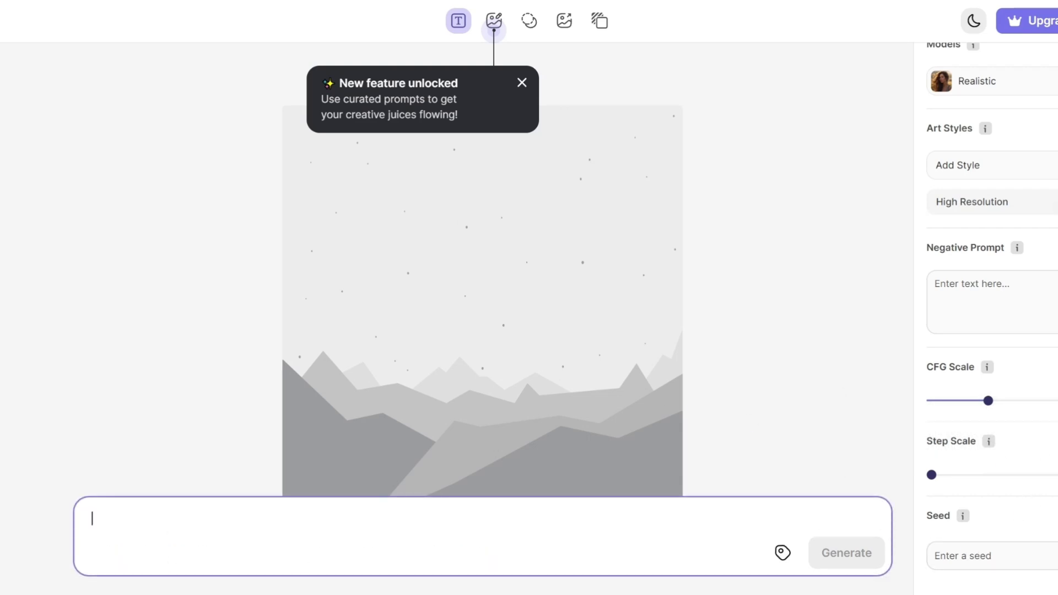
key(Escape)
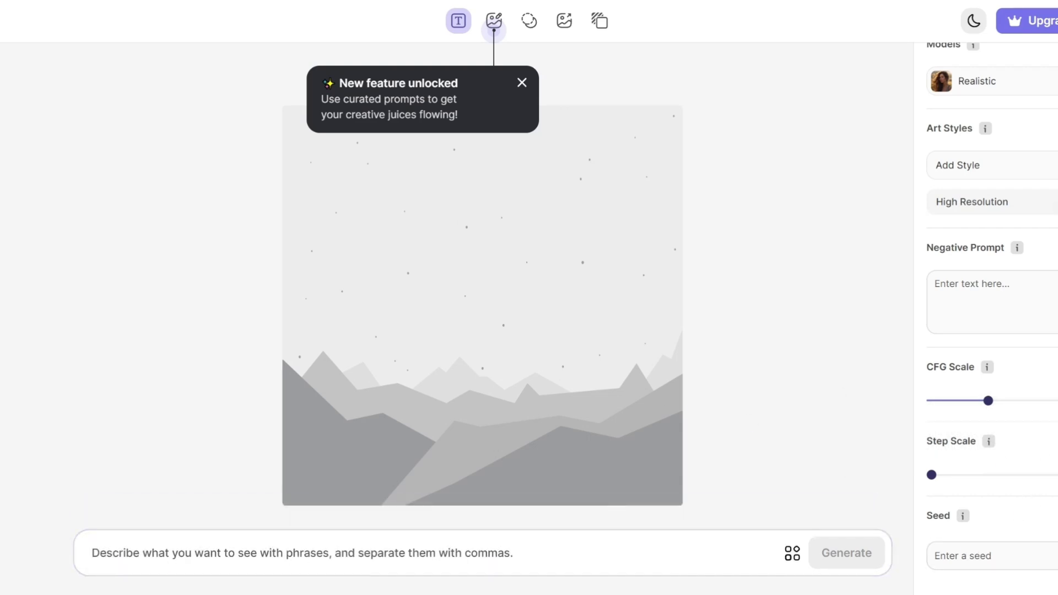
click(343, 546)
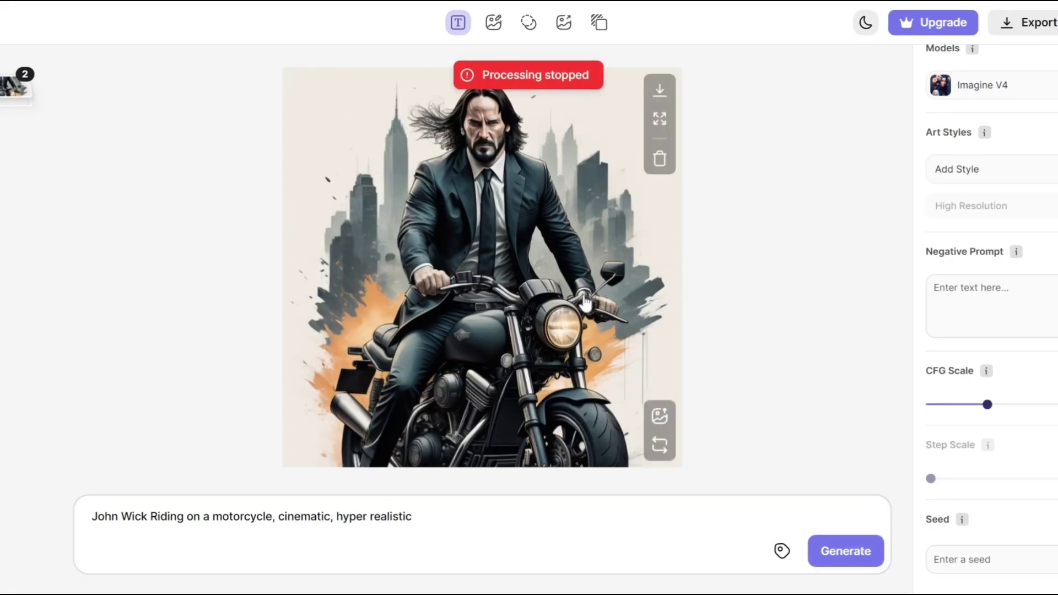
click(846, 552)
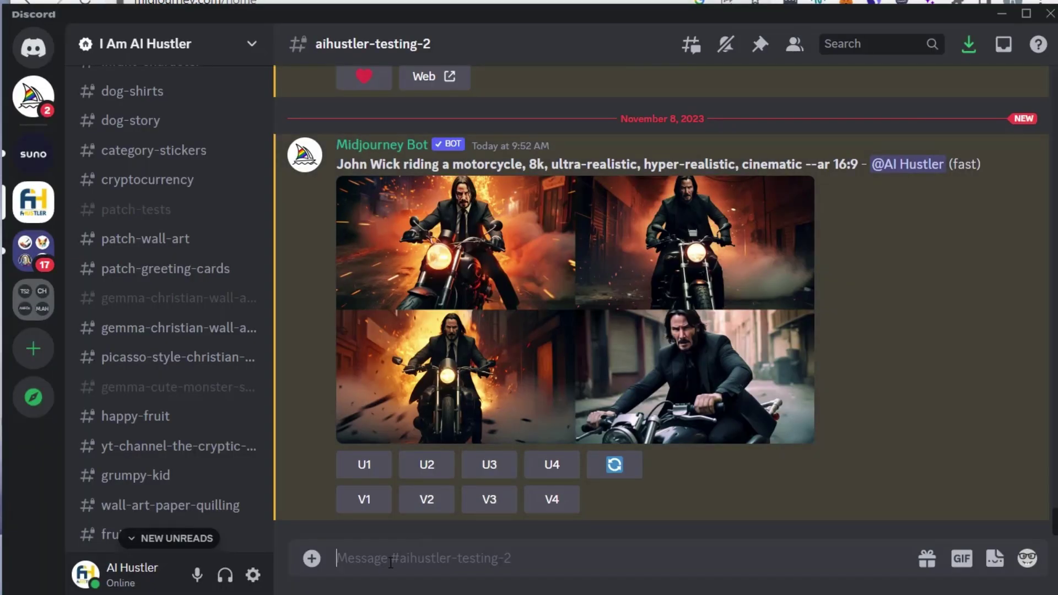
- Switch to Discord and generate Midjourney images with /imagine and the prompt "John Wick riding a motorcycle, 8k, ultra-realistic, hyper-realistic, cinematic --ar 16:9"
text(/imagin)
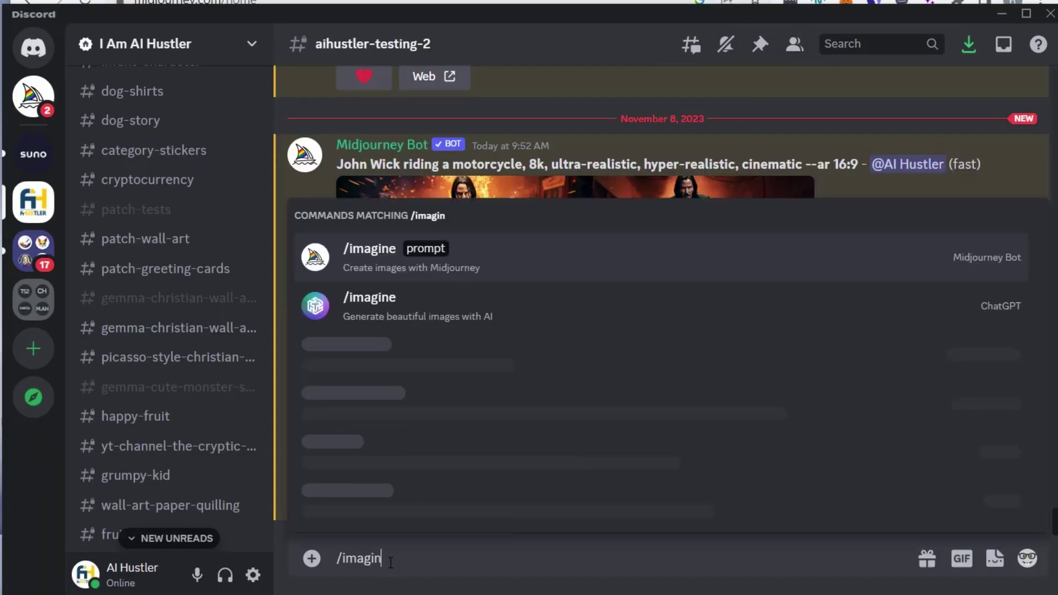
click(364, 458)
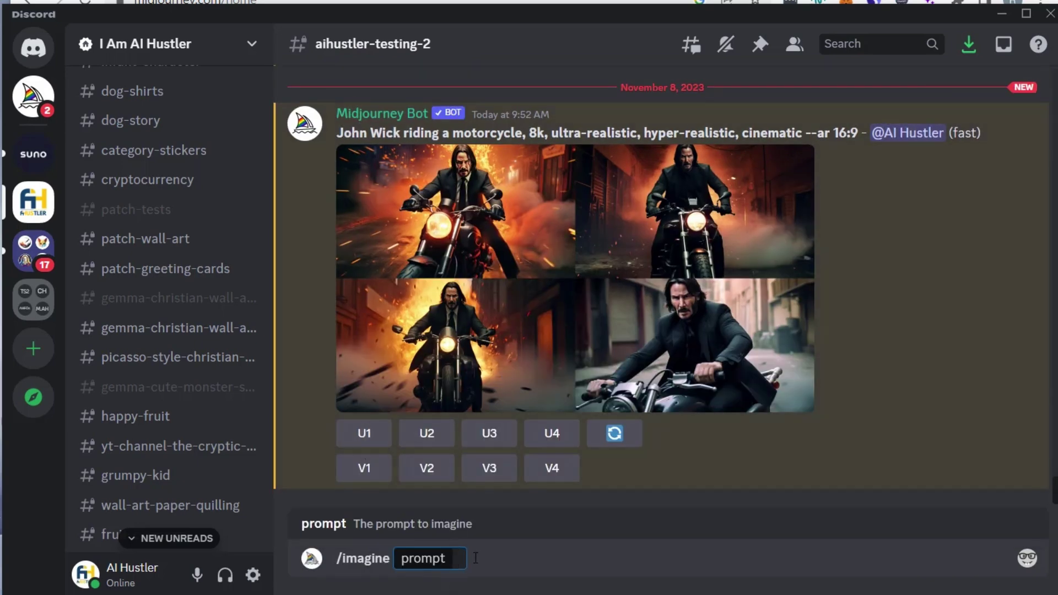
text(John Wick riding a motorcycle, 8k, ultra-realistic, hyper-realistic, cinematic --ar 16:9)
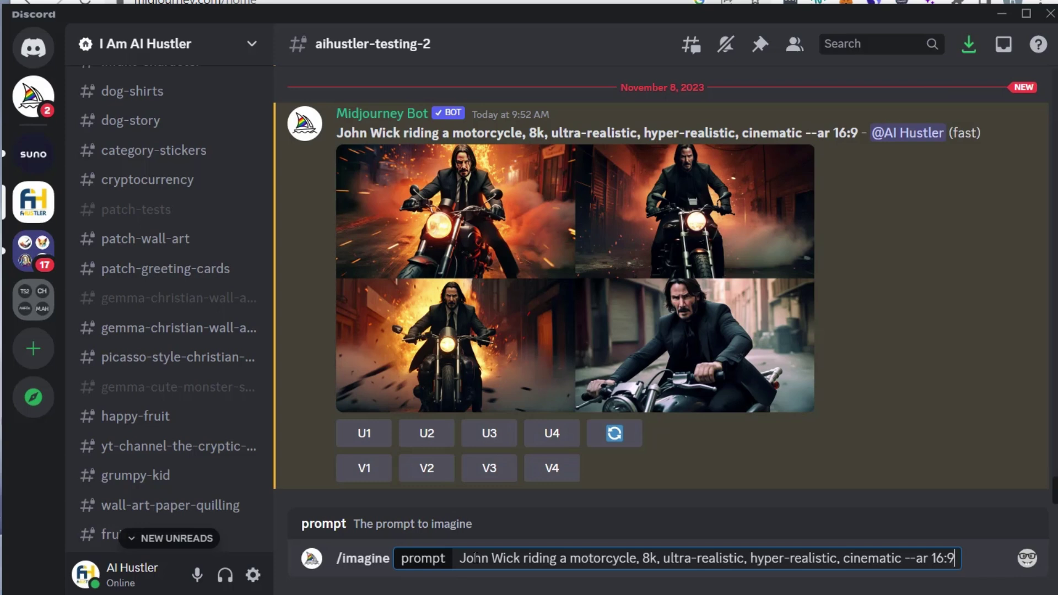
key(Return)
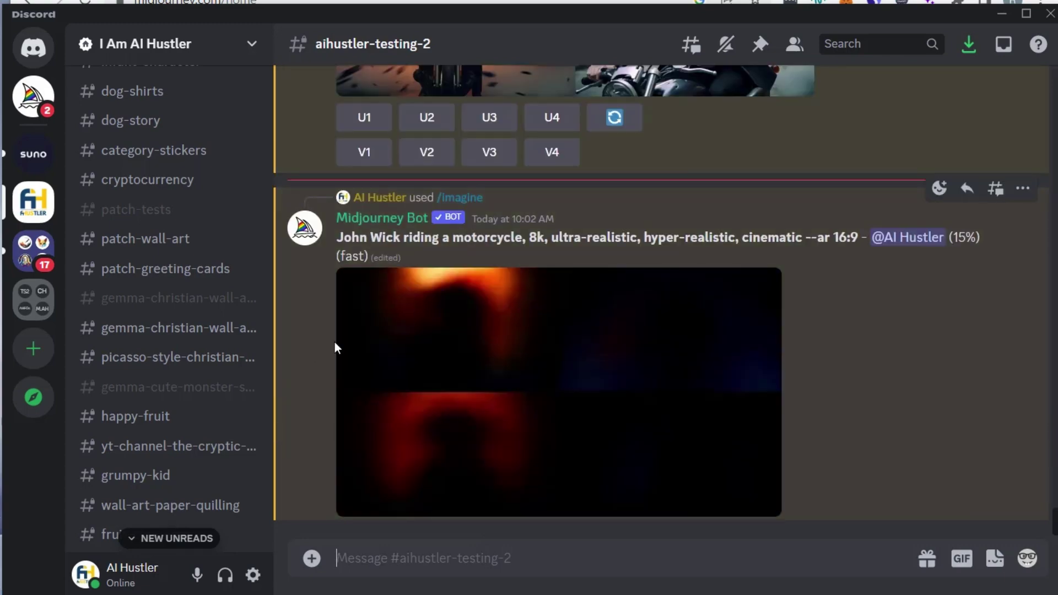
scroll(594, 355, up, 5)
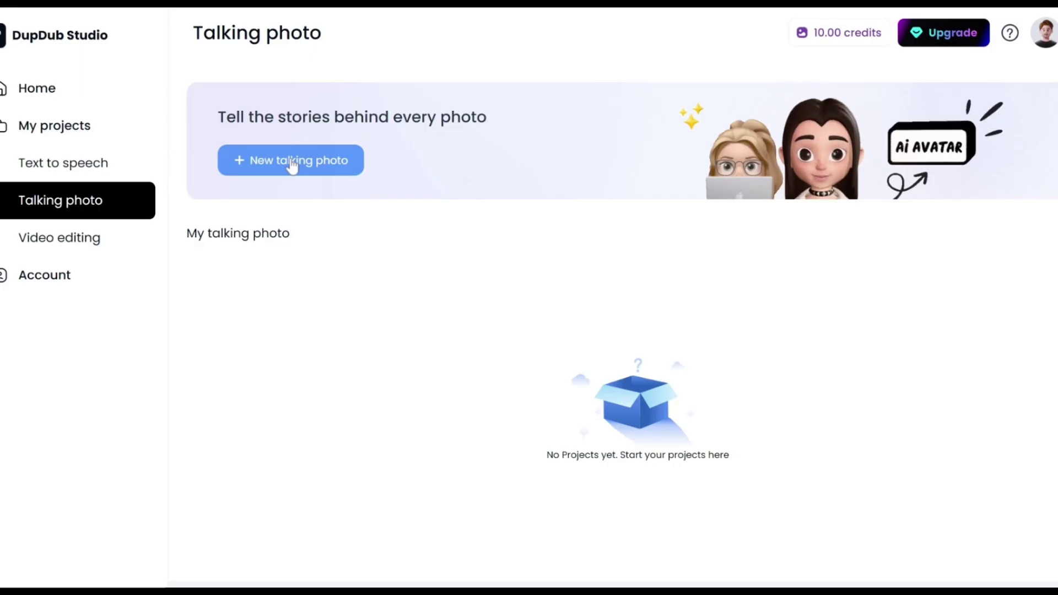
- Switch to DupDub Studio, make a talking photo from the suited man's image and the phoenix audio, and download the hooded woman's talking photo
click(292, 165)
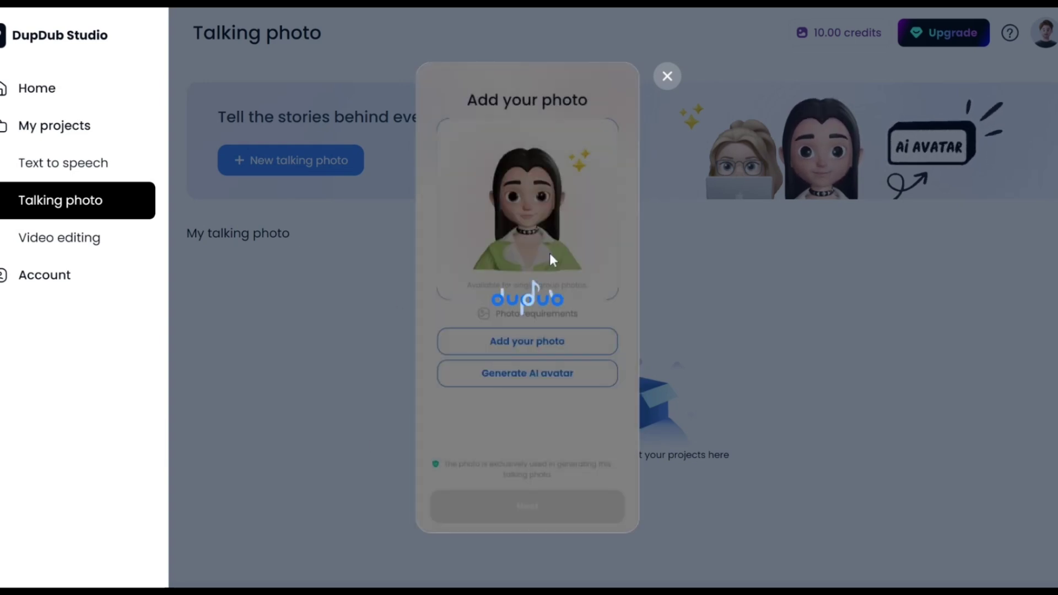
click(533, 514)
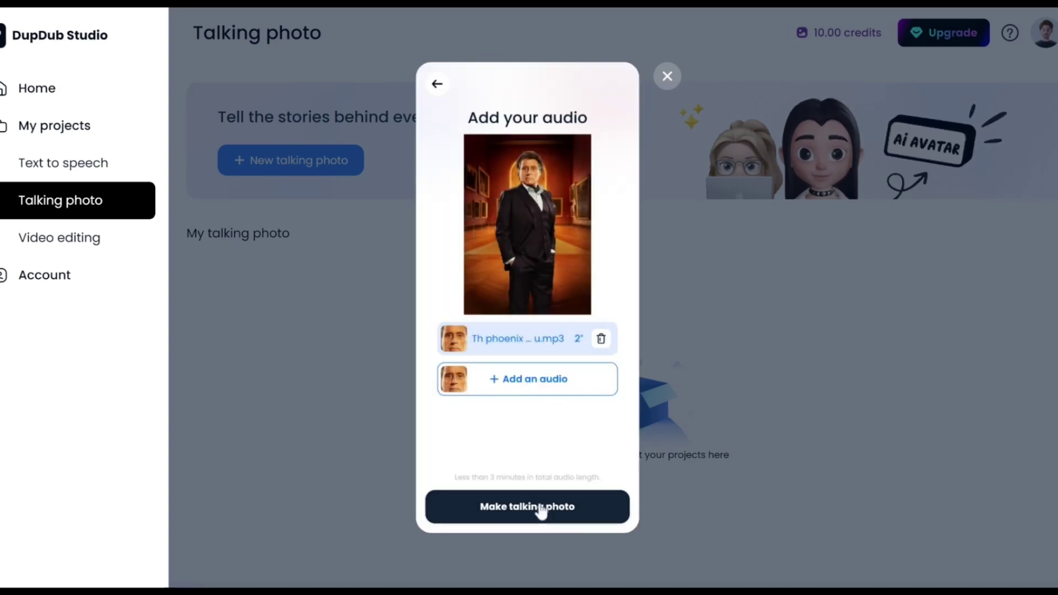
click(541, 511)
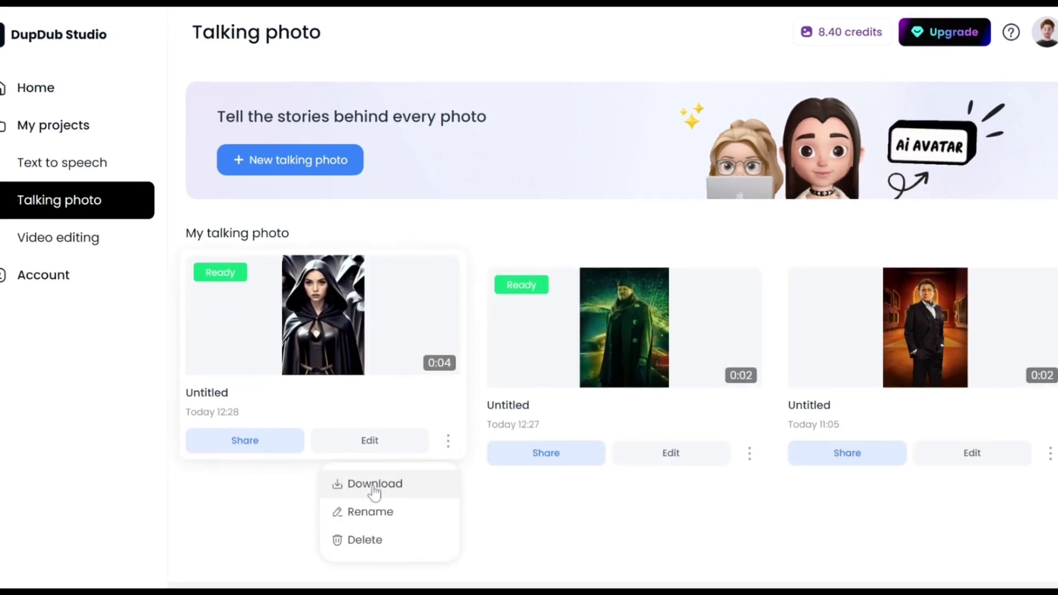
click(376, 488)
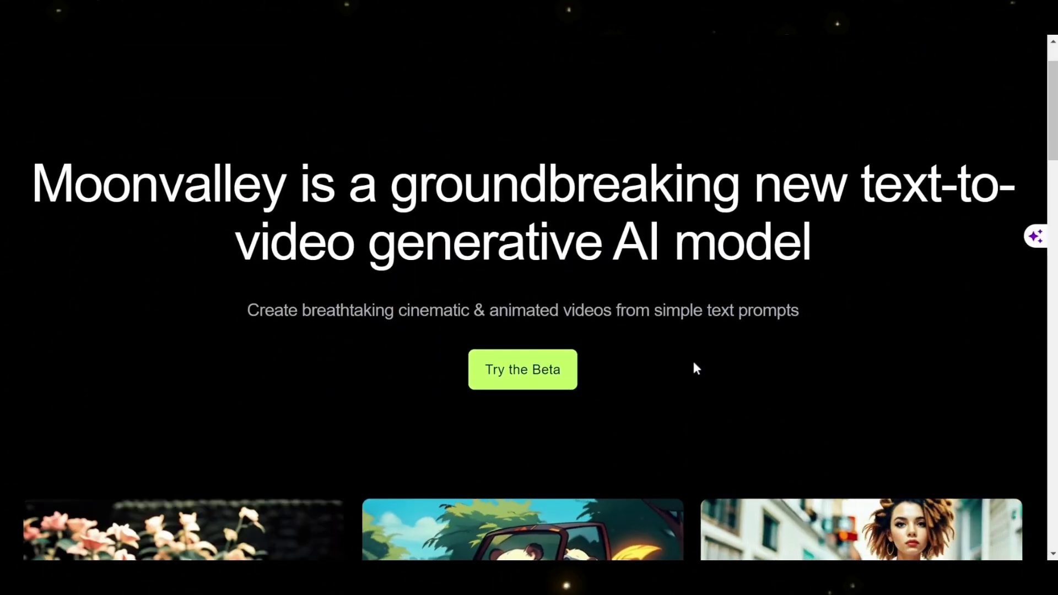
- Join the Moonvalley Discord server through the beta link on its website and look through the rules, welcome and faqs channels
scroll(695, 356, up, 1)
scroll(688, 363, down, 1)
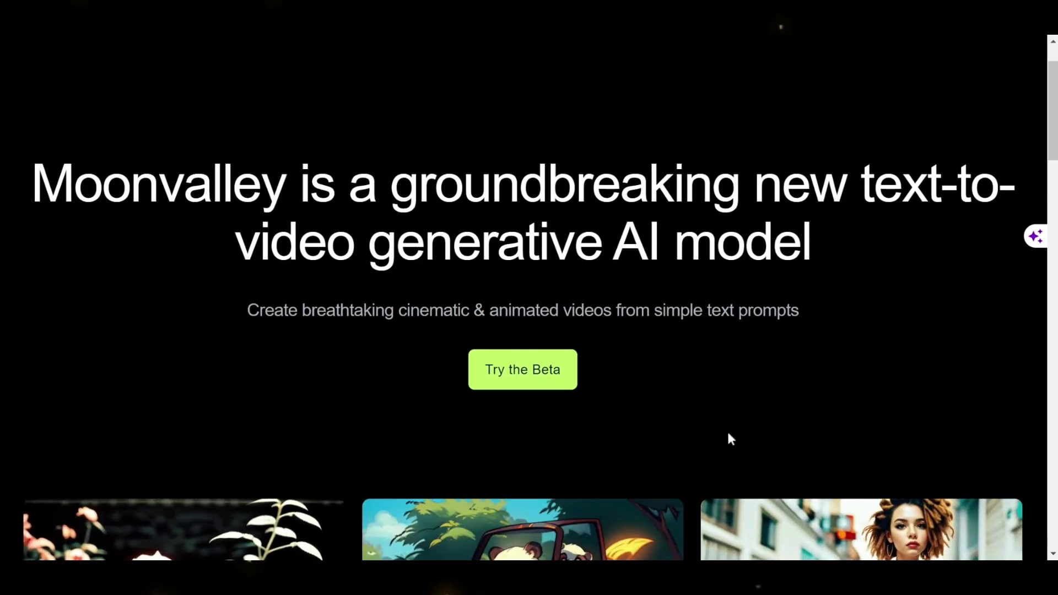
click(521, 376)
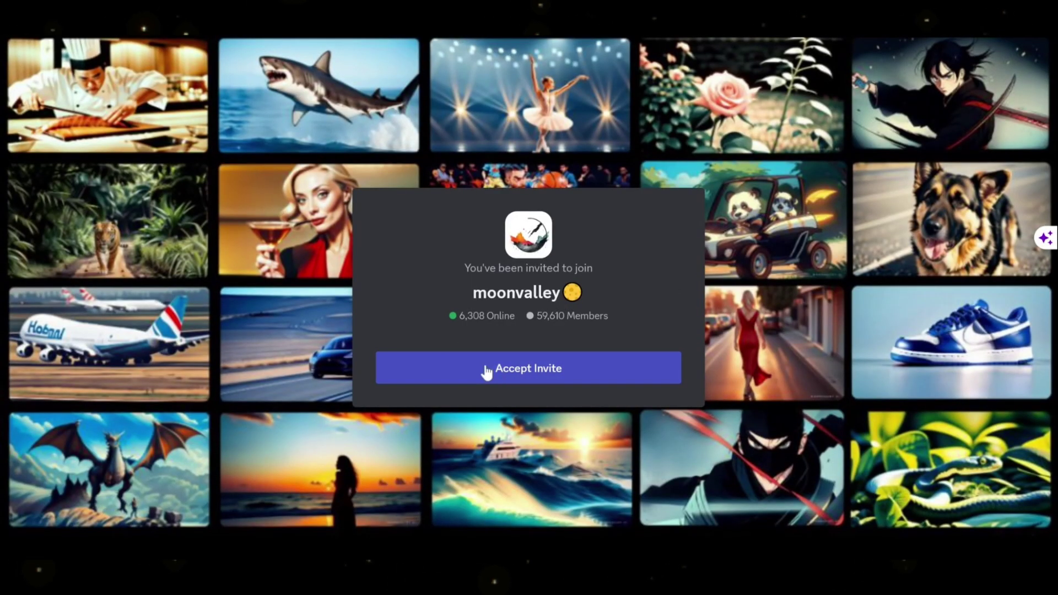
click(486, 372)
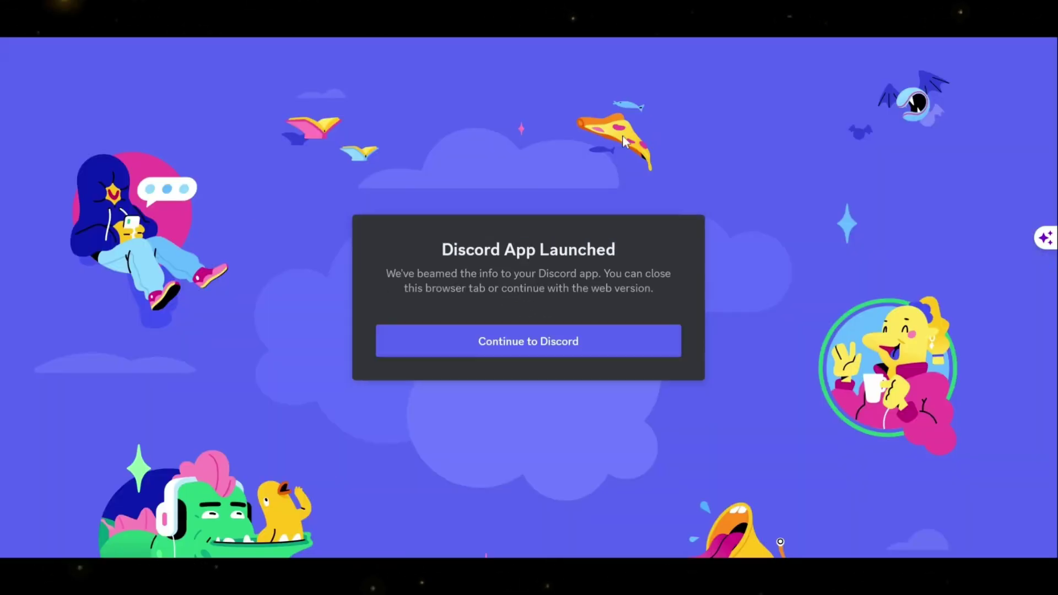
click(503, 347)
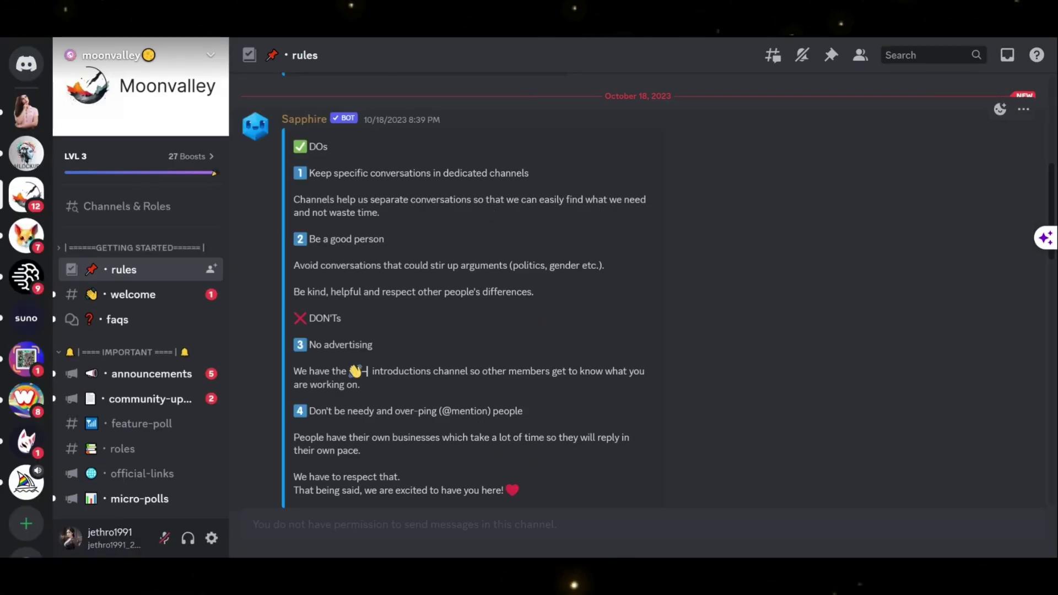
scroll(639, 292, down, 15)
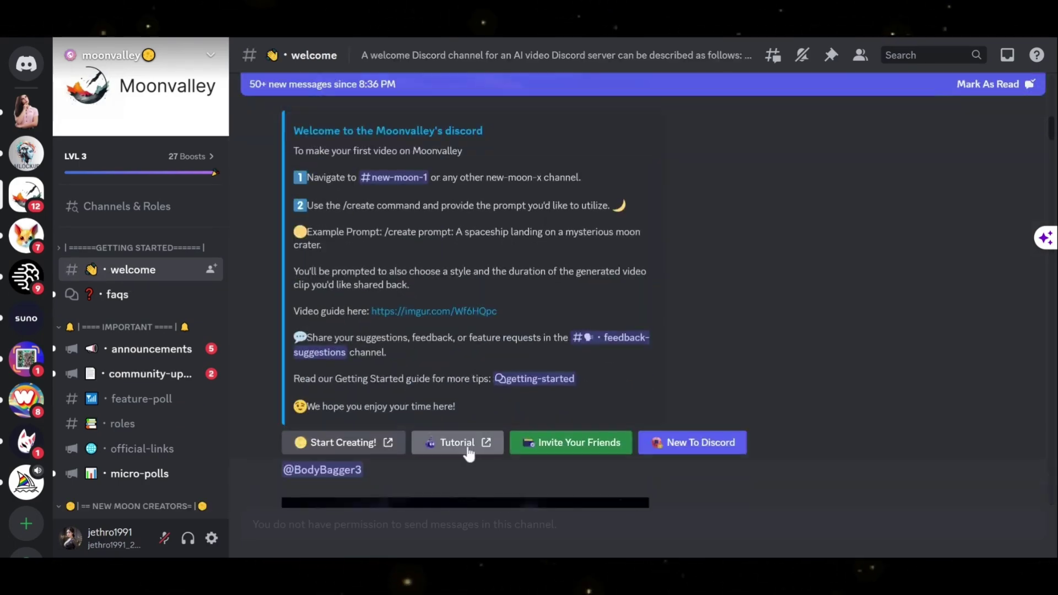
click(469, 455)
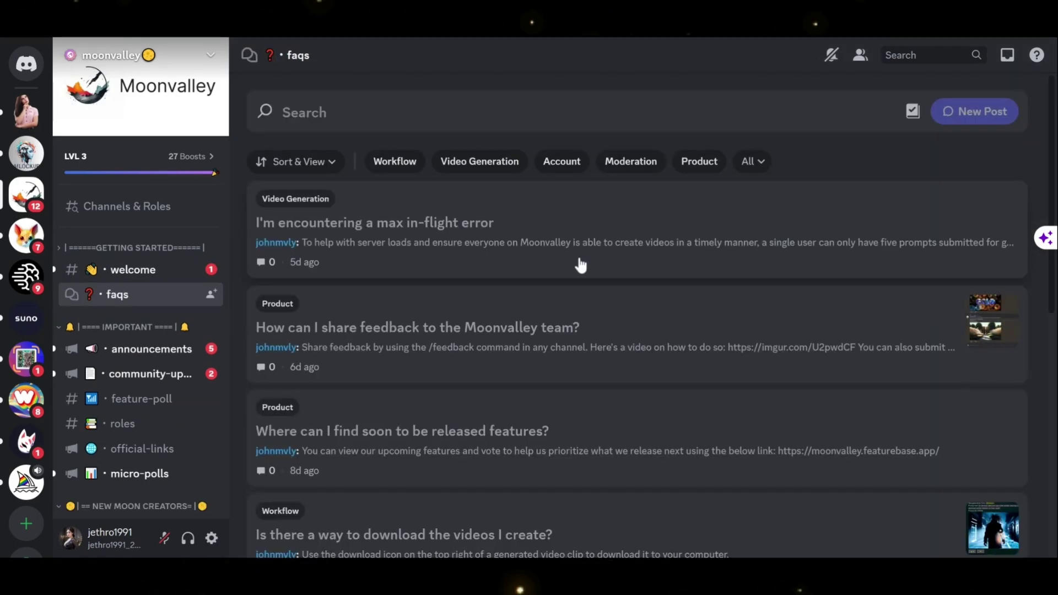
scroll(164, 345, down, 3)
- In new-moon-1, prepare a /create video "John Wick running, 8k, Ultra realistic, Ultra high definition, cinematic, Ultra High Detailed" with Realism style and Long duration
click(115, 381)
click(458, 504)
text(/create)
key(Return)
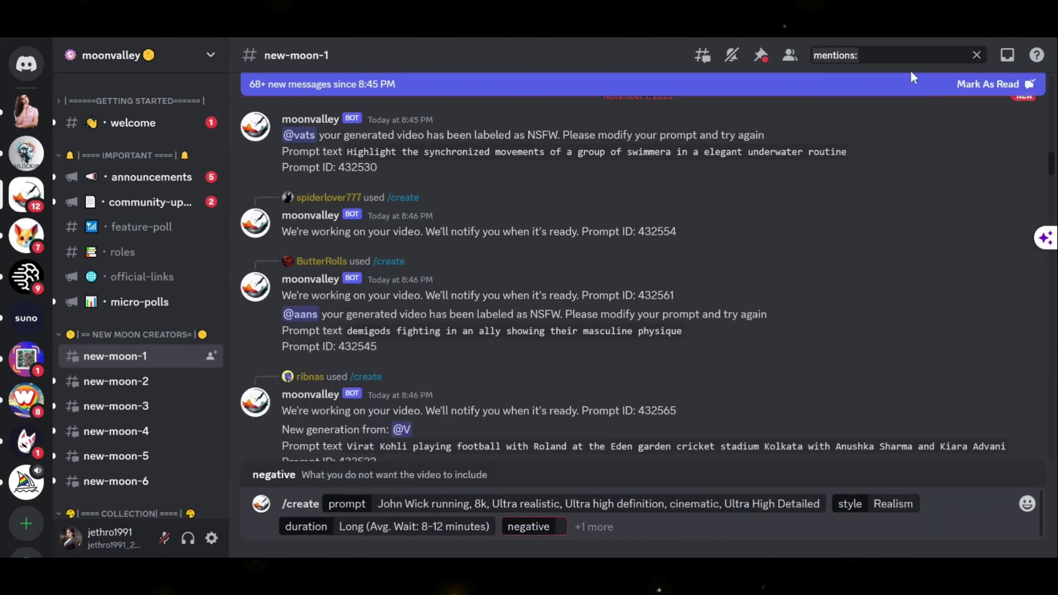
- Add the negative prompt "morphing, ugly, blurry, unrealistic, deforming, transforming" and submit the video request
key(Return)
text(morphing, ugly, blurry, unrealistic, deforming, transforming)
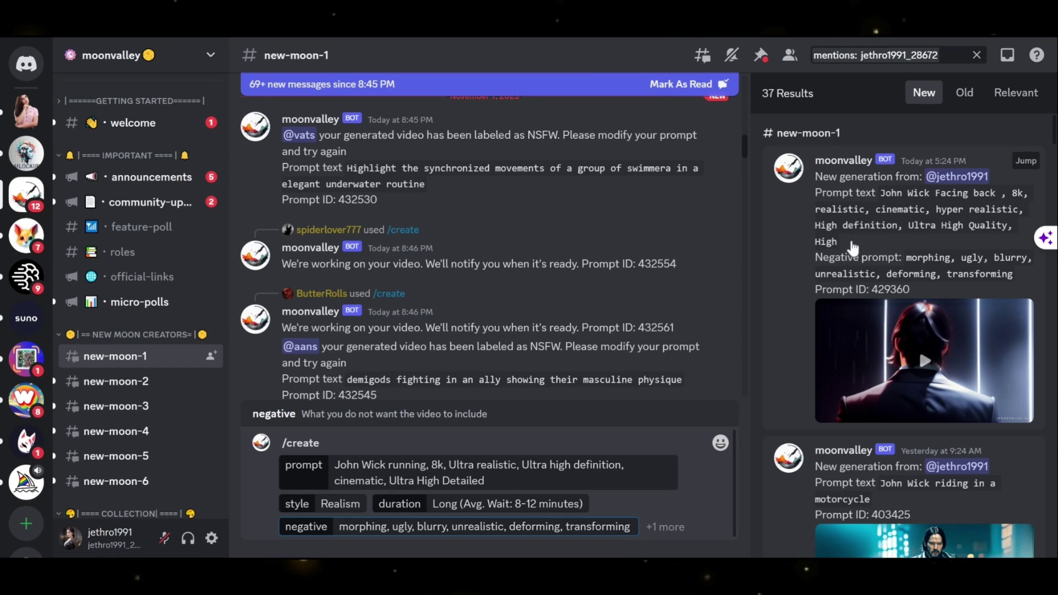
key(Return)
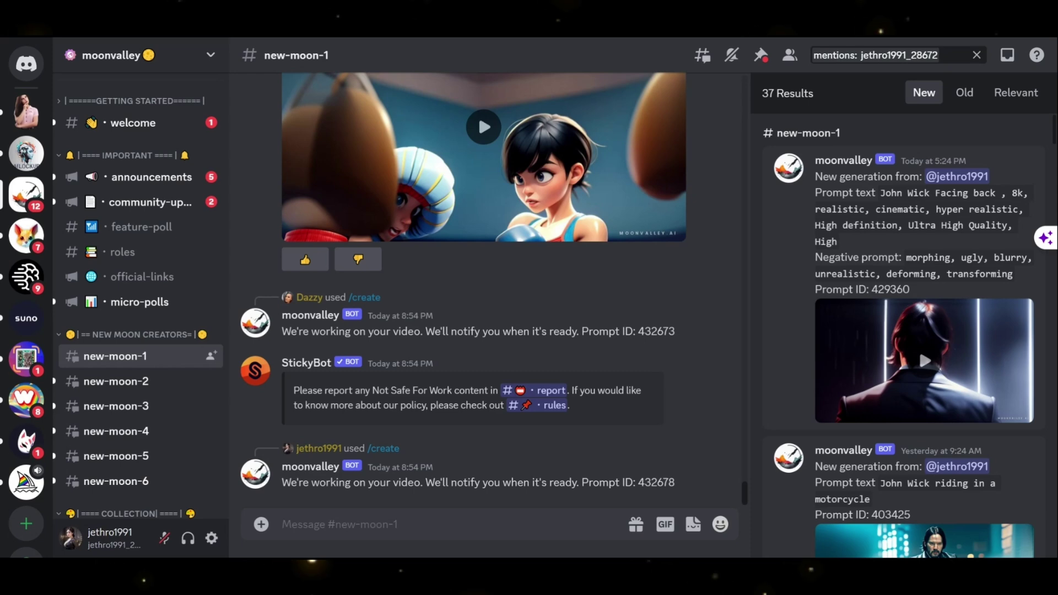
text(/)
click(374, 246)
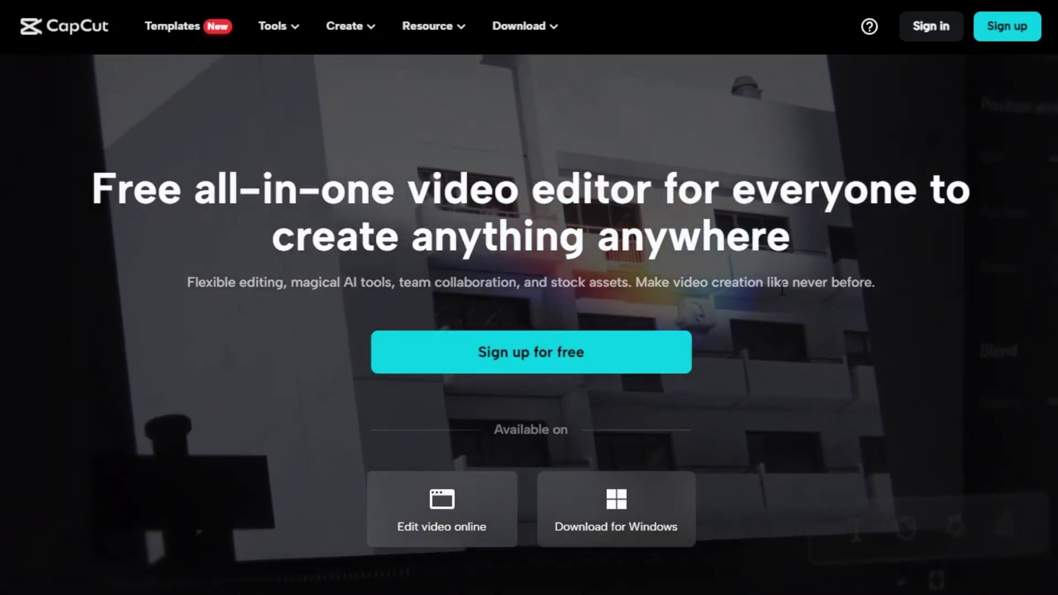
- Switch to CapCut, create a new project named John Wick Movie Trailer Sample, and import the John Wick 5 Movie Trailer folder
scroll(782, 288, down, 3)
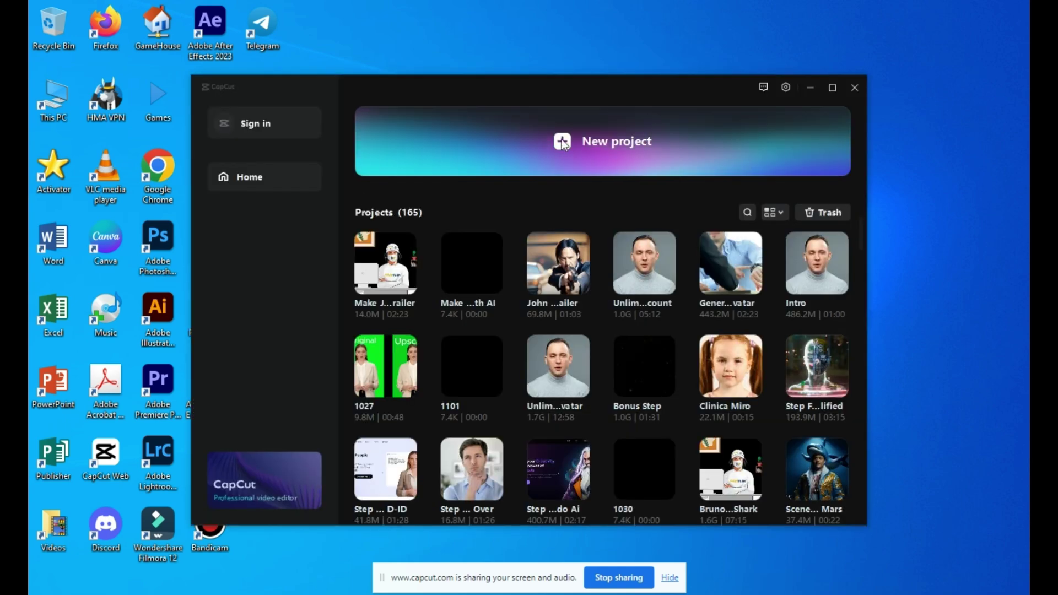
click(560, 145)
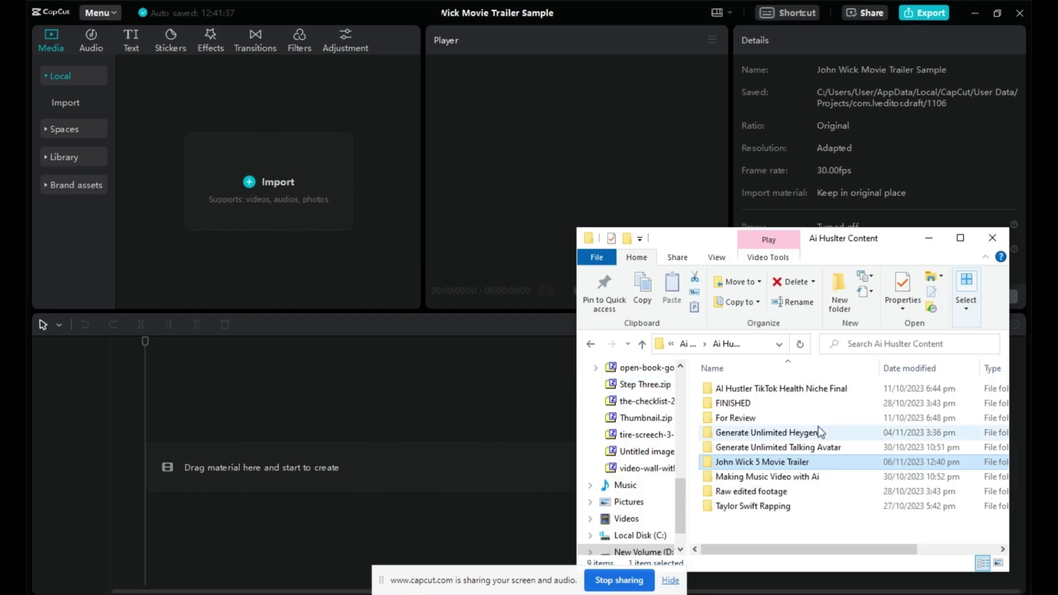
drag(685, 458, 169, 216)
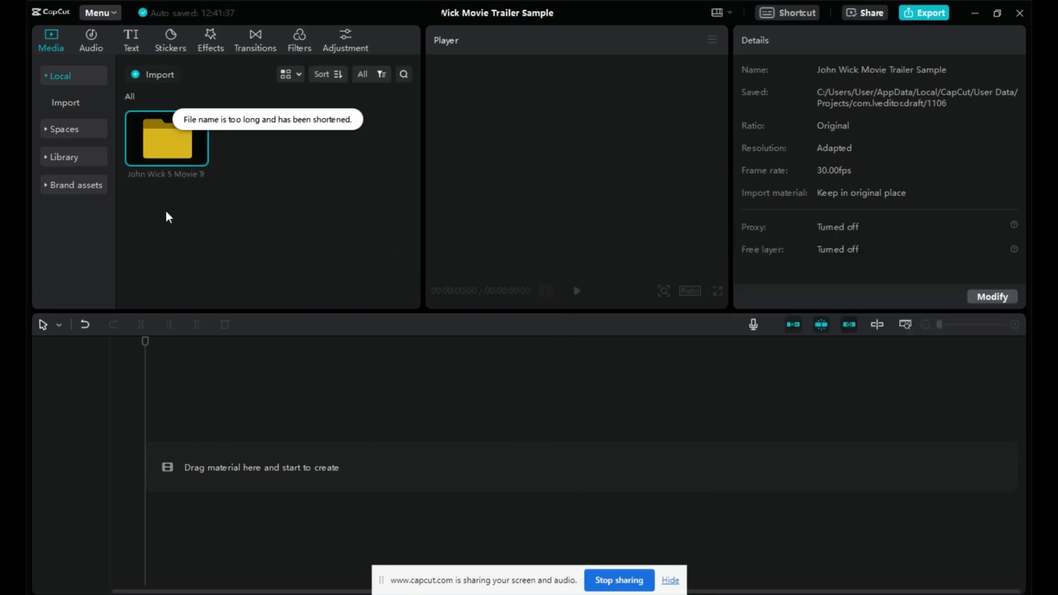
- Open the imported trailer folder and add the gun-aiming clip enpbftP_output (1).mp4 as the first clip on the timeline
double_click(156, 145)
scroll(282, 221, down, 5)
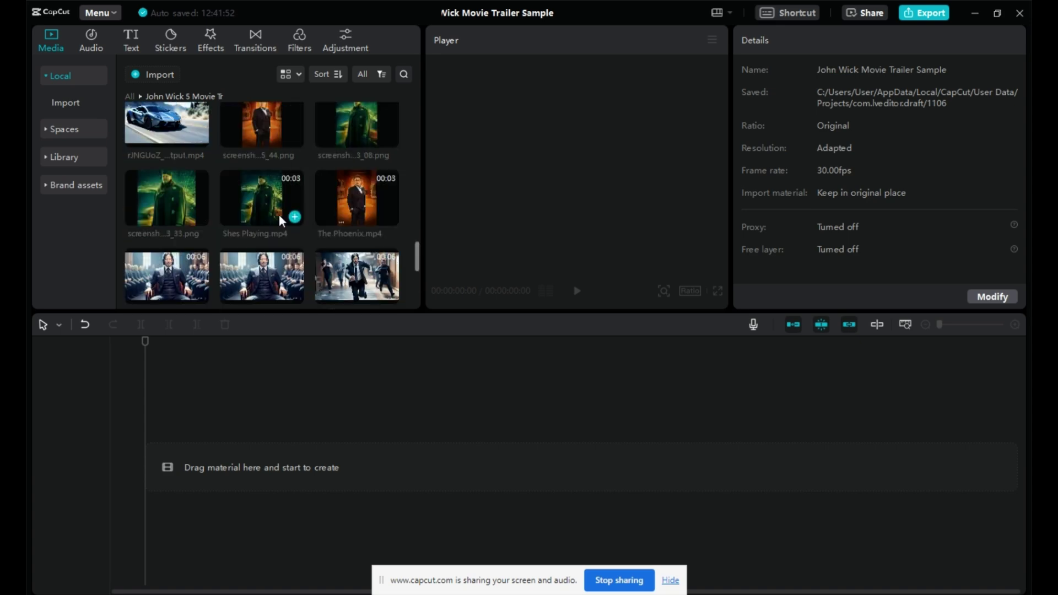
scroll(281, 220, up, 5)
click(261, 287)
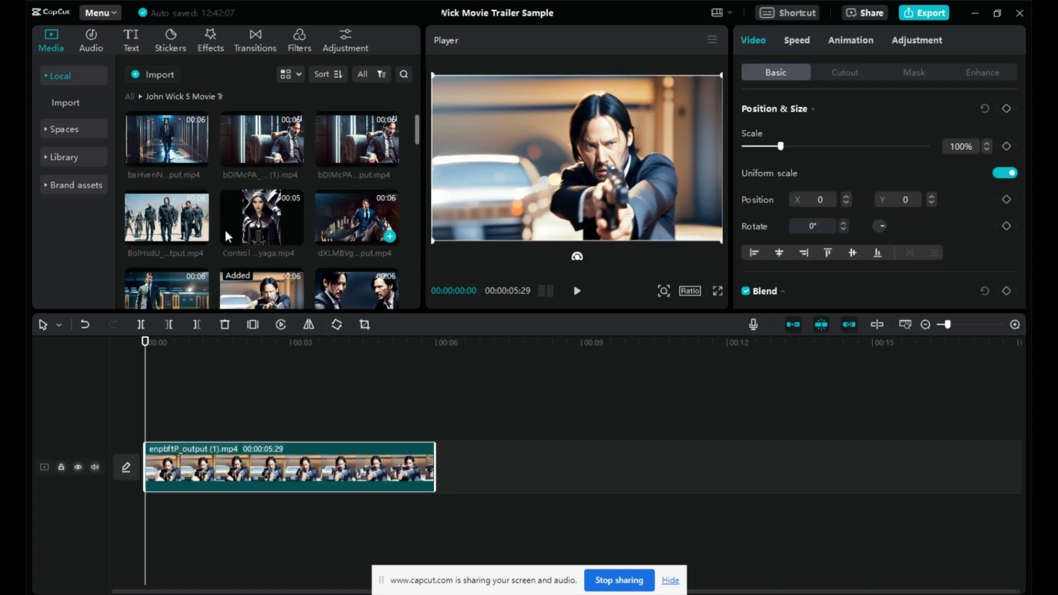
- Add more trailer clips after the first one on the timeline, including BolHsdU_output.mp4, ifTesRg_output.mp4 and XjjoKSc_output (1).mp4
click(199, 235)
scroll(262, 220, down, 3)
click(199, 236)
click(295, 236)
double_click(169, 271)
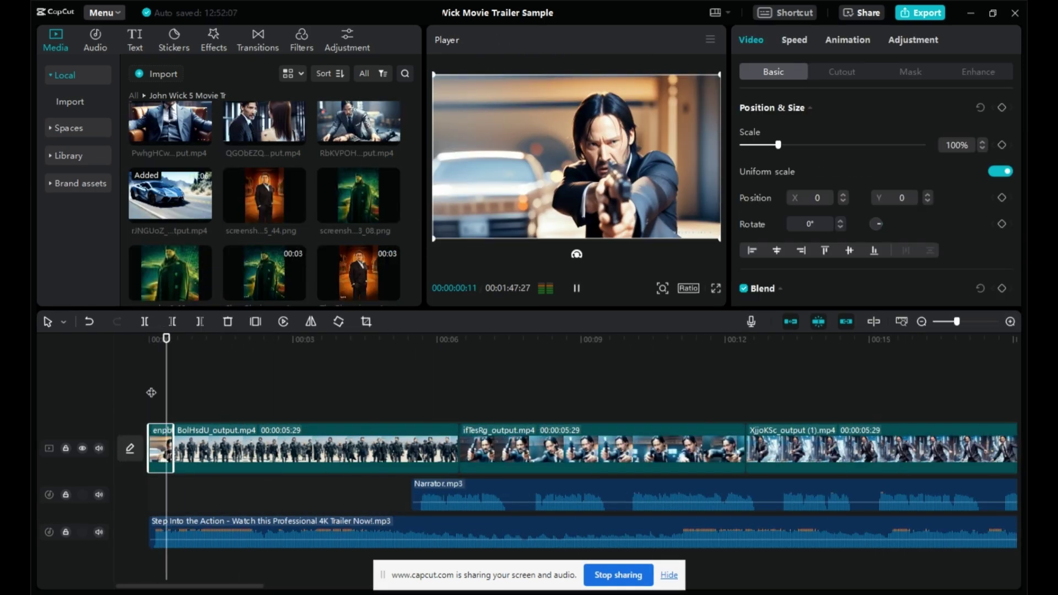
- Trim the graveside clip yLVIgUg_output.mp4 to about 2 seconds to fit the first narration line
scroll(517, 433, up, 3)
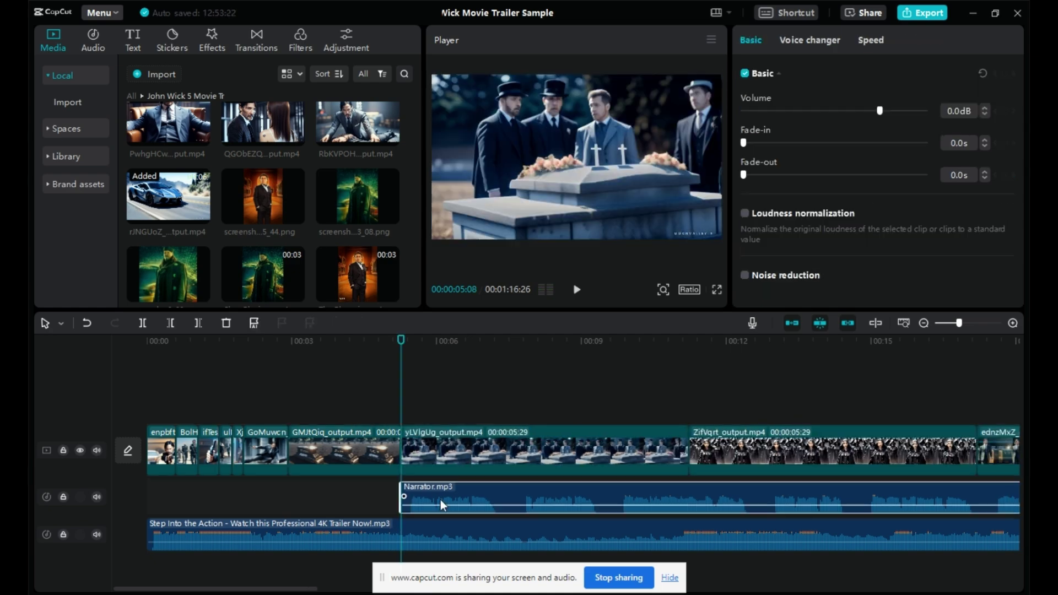
click(474, 425)
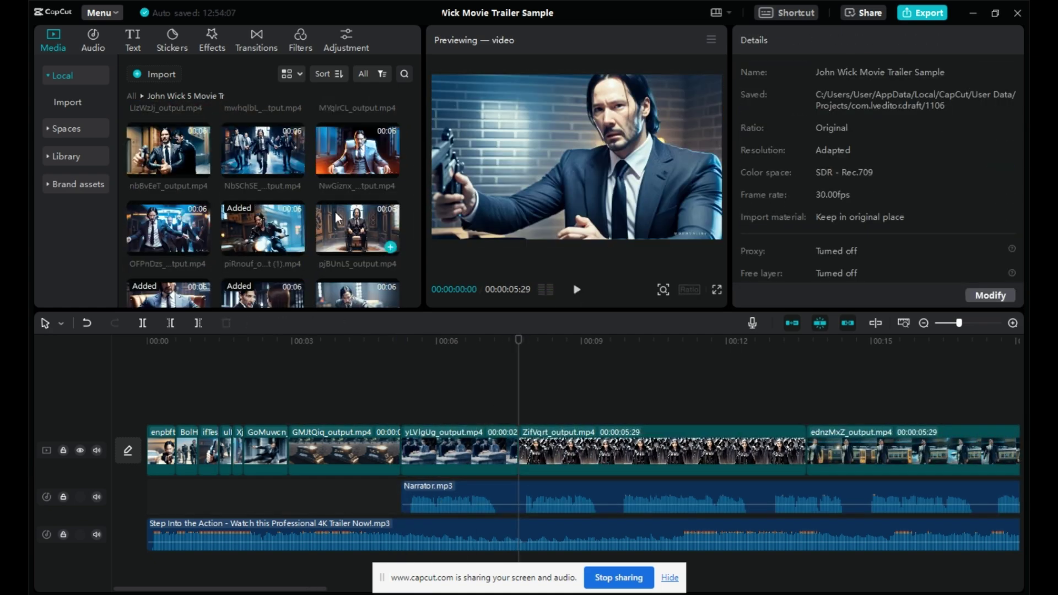
- Insert mwhqlbL_output.mp4 after the graveside clip, followed by The Phoenix.mp4, ahead of ZifVqrt_output.mp4 on the main track
drag(335, 213, 529, 450)
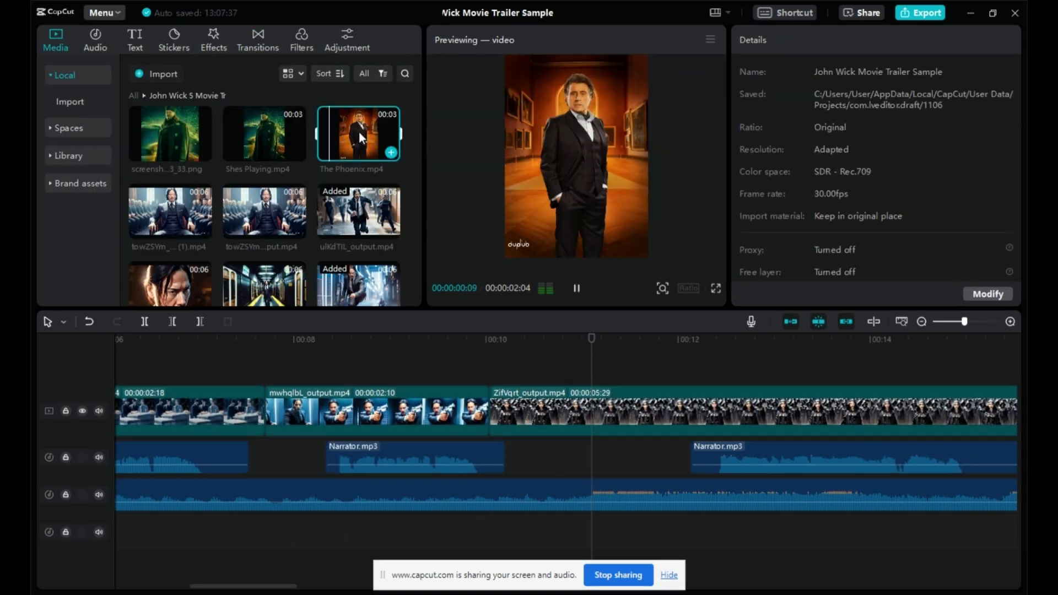
drag(364, 141, 512, 426)
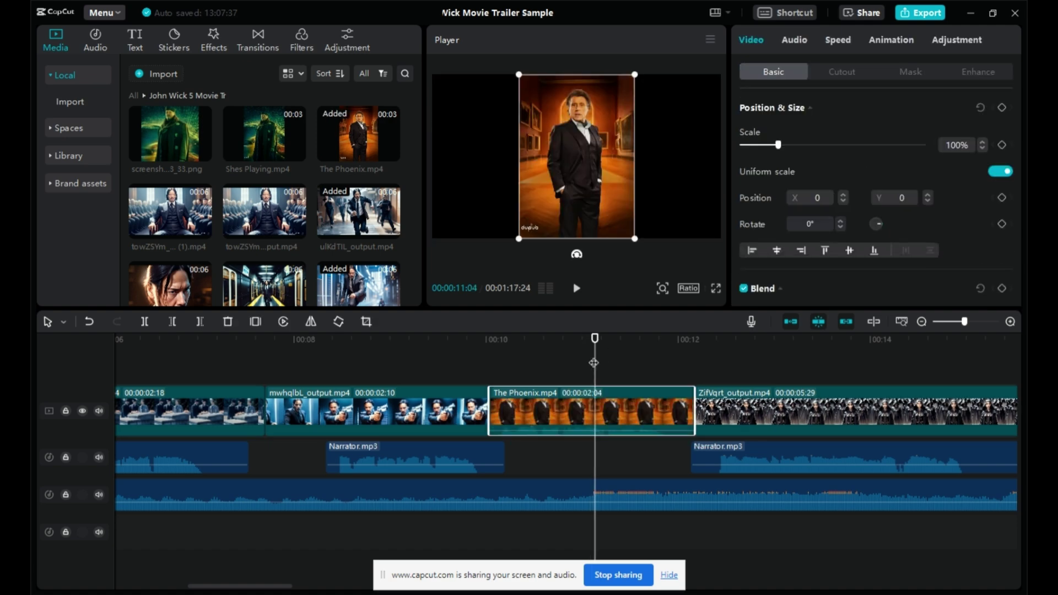
- Open the cutout options for The Phoenix.mp4 and inspect another overlay clip with the ZifVqrt_output.mp4 background segment beneath it
click(849, 74)
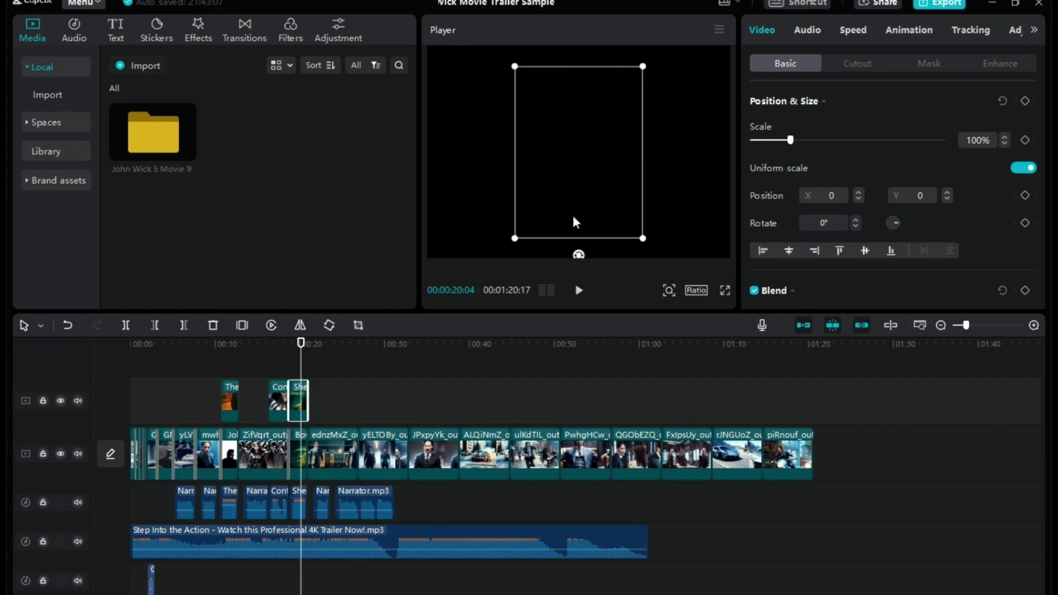
click(281, 400)
click(269, 453)
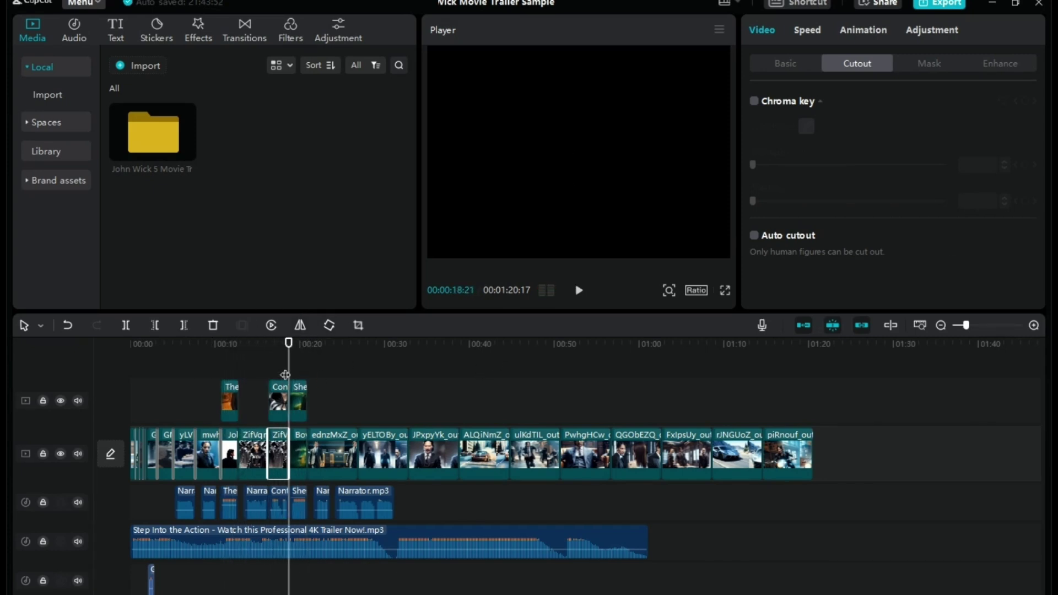
- Preview the Shotgun(1010422) sound effect, then search the sound effects for "glas" and preview a result
click(74, 30)
click(56, 96)
click(165, 133)
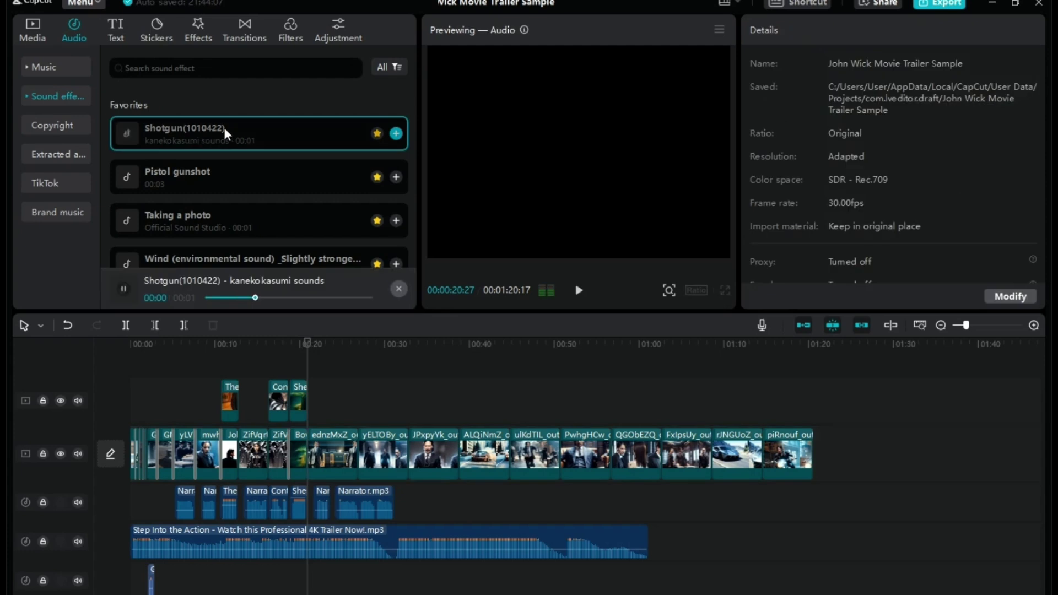
text(glas)
click(187, 154)
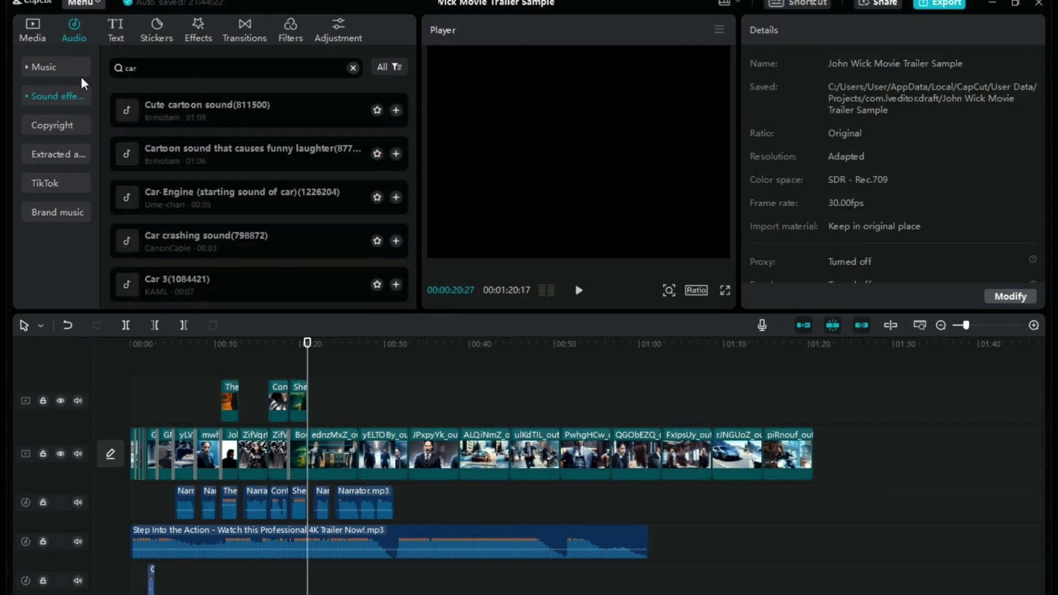
- Preview Car crashing sound(798872) and other results of the sound effect search for "car"
click(235, 237)
scroll(204, 203, down, 3)
click(162, 155)
scroll(161, 159, up, 3)
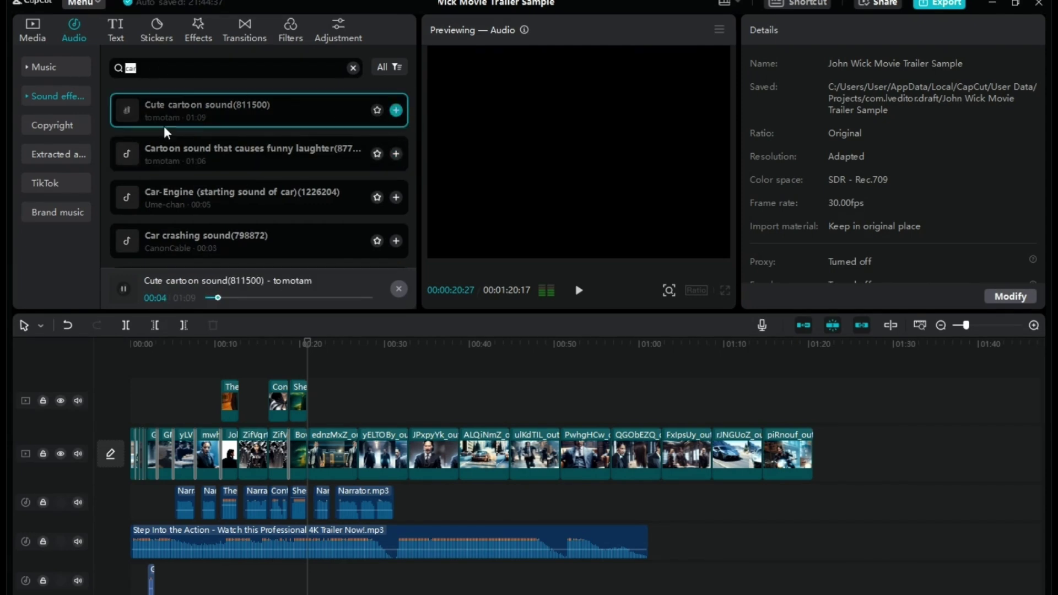
- Search the sound effects for "motorcycle" and preview several results, including the Motorcycle effect
text(motorcycle)
key(Return)
click(187, 238)
scroll(259, 209, down, 2)
click(186, 215)
click(186, 170)
scroll(318, 212, up, 2)
scroll(318, 211, down, 3)
click(313, 211)
scroll(309, 210, down, 1)
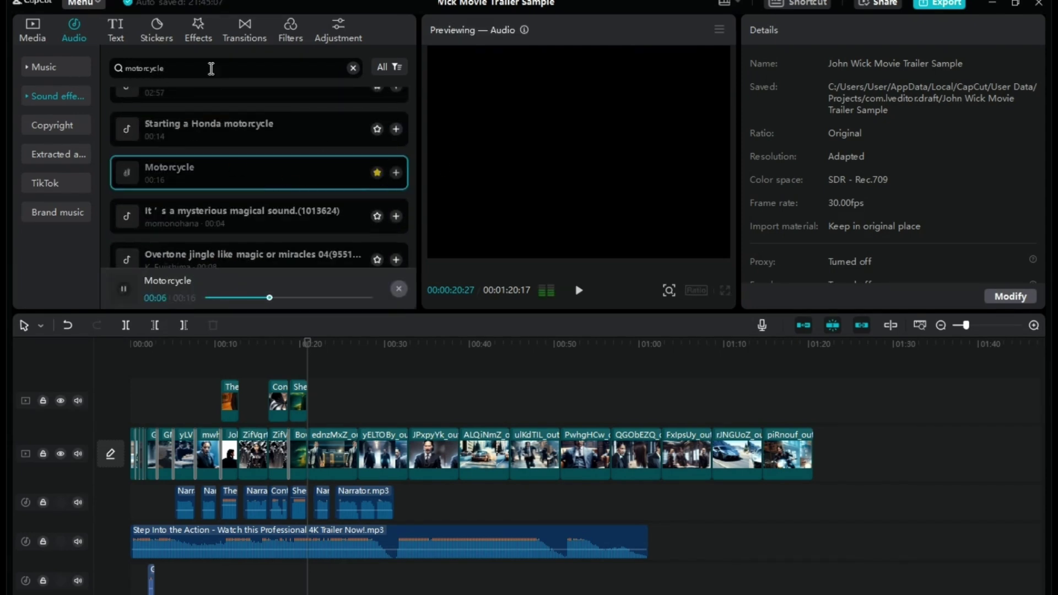
- Search the music library for "cinematic" and preview Emotional Cinematic Sad Violin and Piano
click(55, 66)
click(181, 65)
text(cinematic)
key(Return)
click(131, 112)
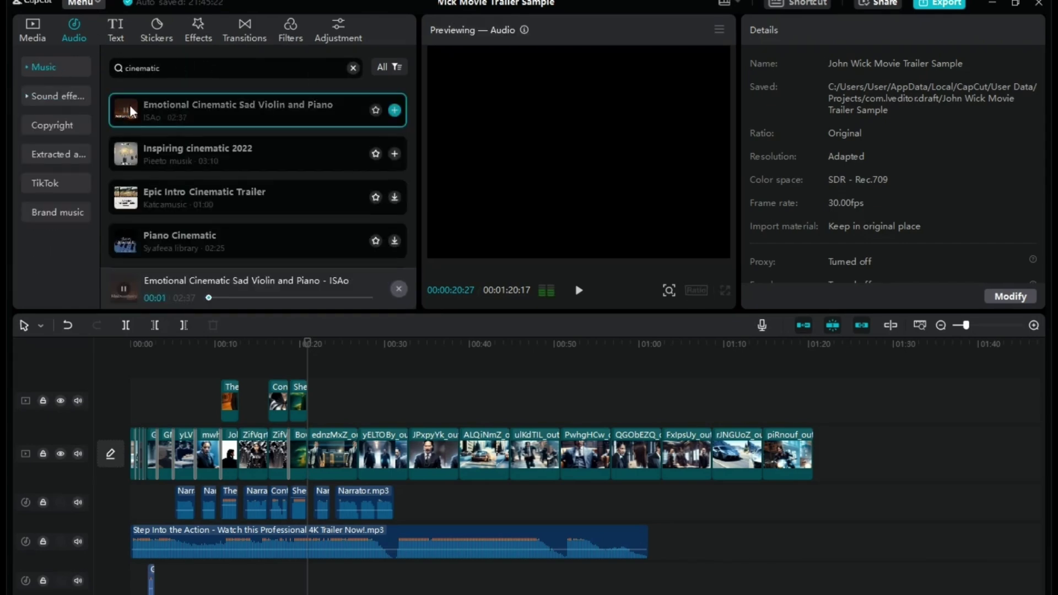
- Apply the Steam effect from the Nature category to the second ZifVqrt_output.mp4 segment on the main track
click(197, 29)
click(245, 29)
click(235, 457)
click(198, 28)
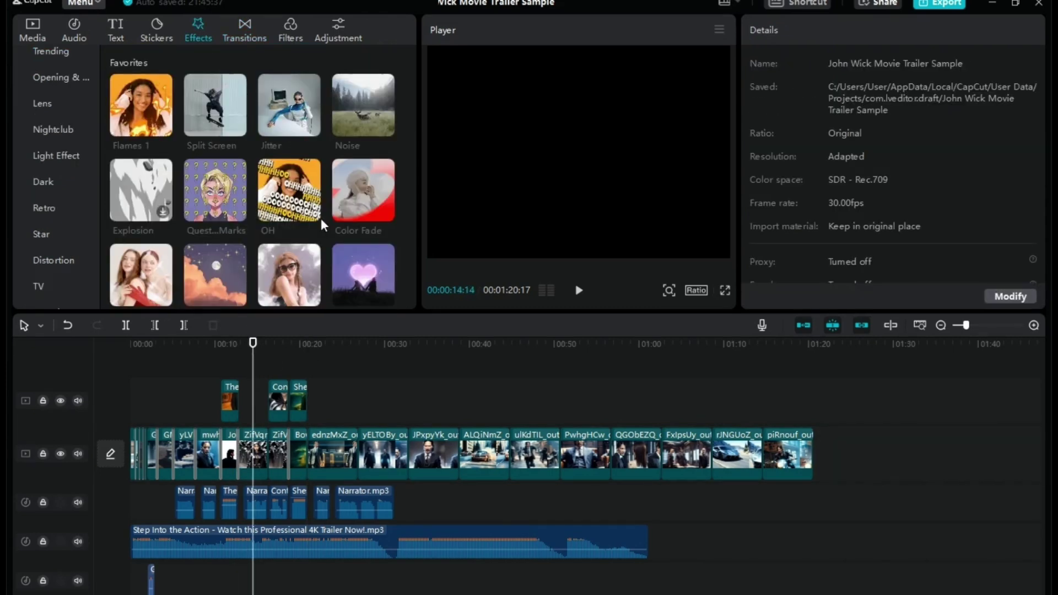
scroll(176, 233, down, 10)
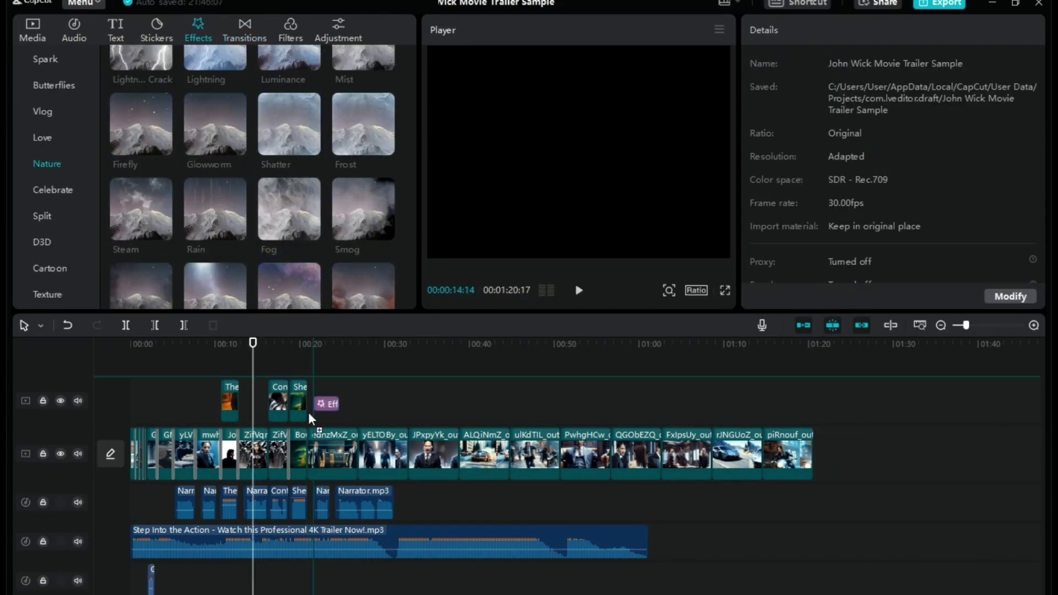
drag(287, 440, 287, 441)
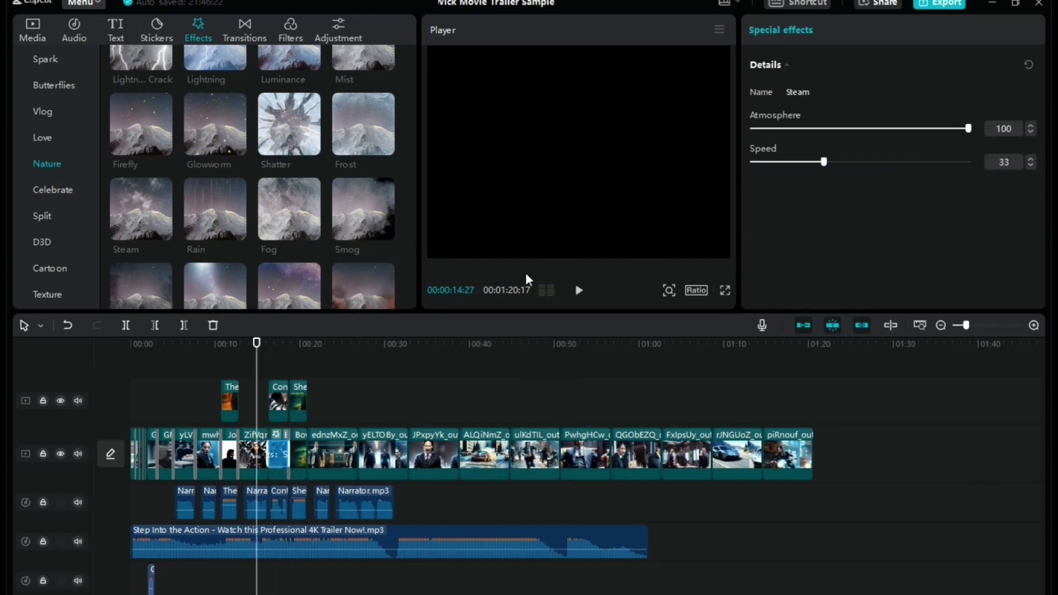
- Review the transitions at the cuts between neighbouring clips, including the one before The Phoenix.mp4
click(245, 29)
click(291, 457)
click(309, 460)
drag(542, 465, 540, 466)
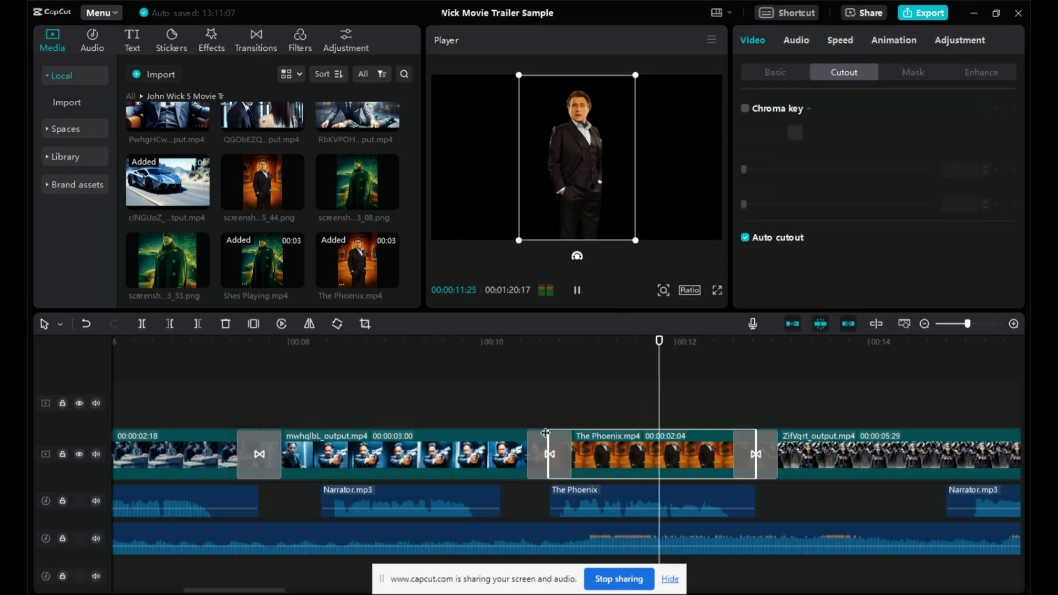
- Switch to File Explorer and look through the files in the John Wick 5 Movie Trailer folder
right_click(673, 491)
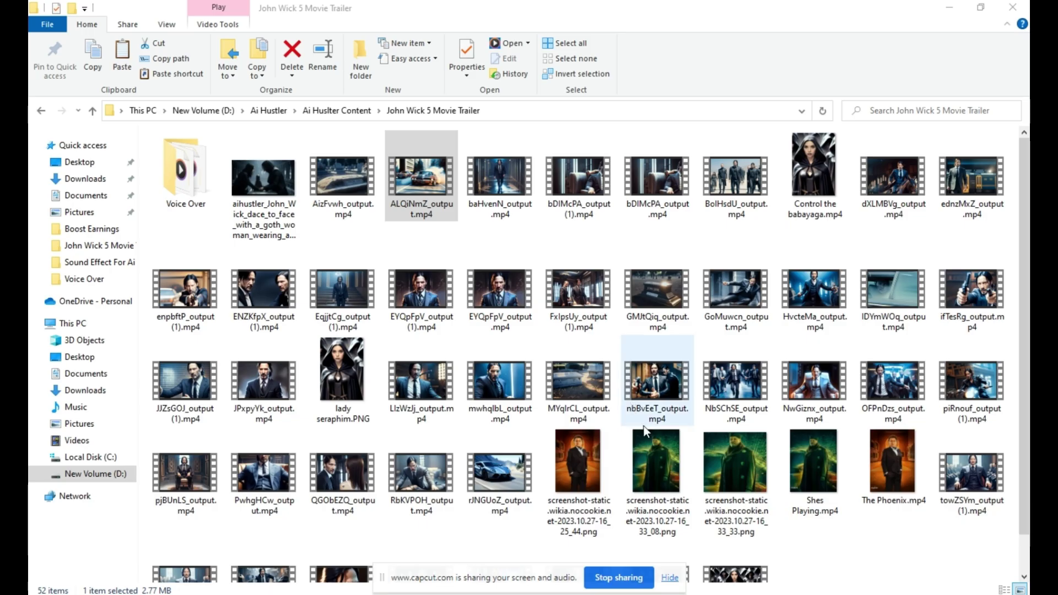
scroll(646, 432, down, 1)
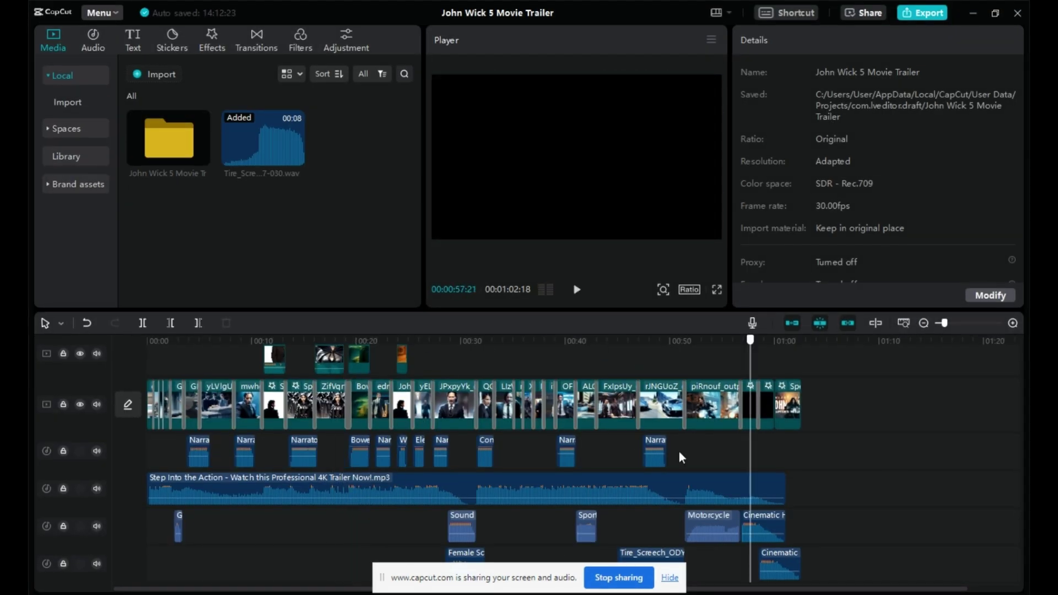
- Switch to the John Wick 5 Movie Trailer project in CapCut and play back its assembled timeline from the beginning
click(791, 435)
key(Home)
key(space)
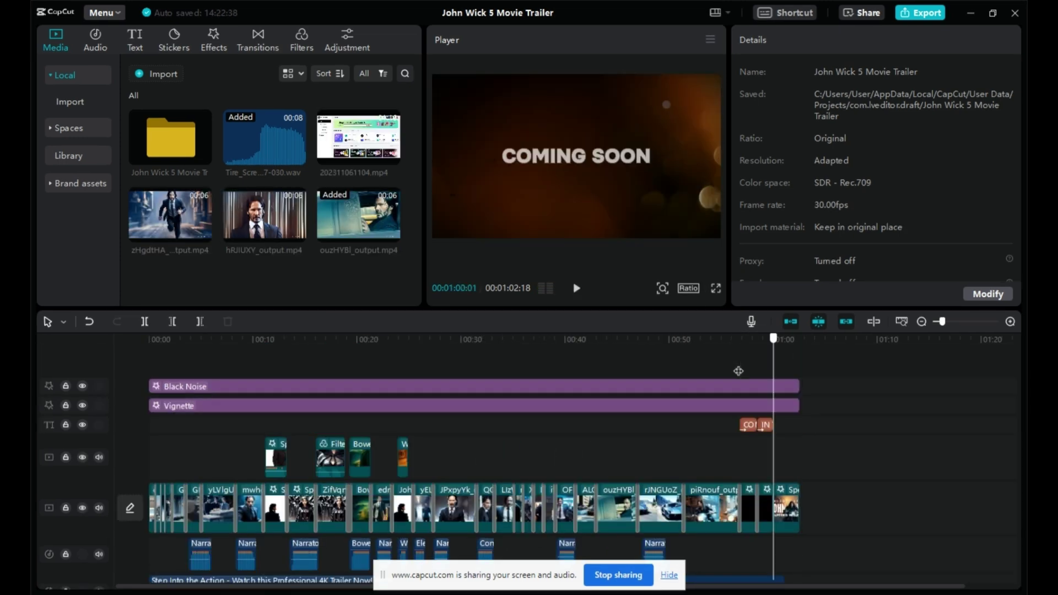
click(562, 339)
key(Home)
key(space)
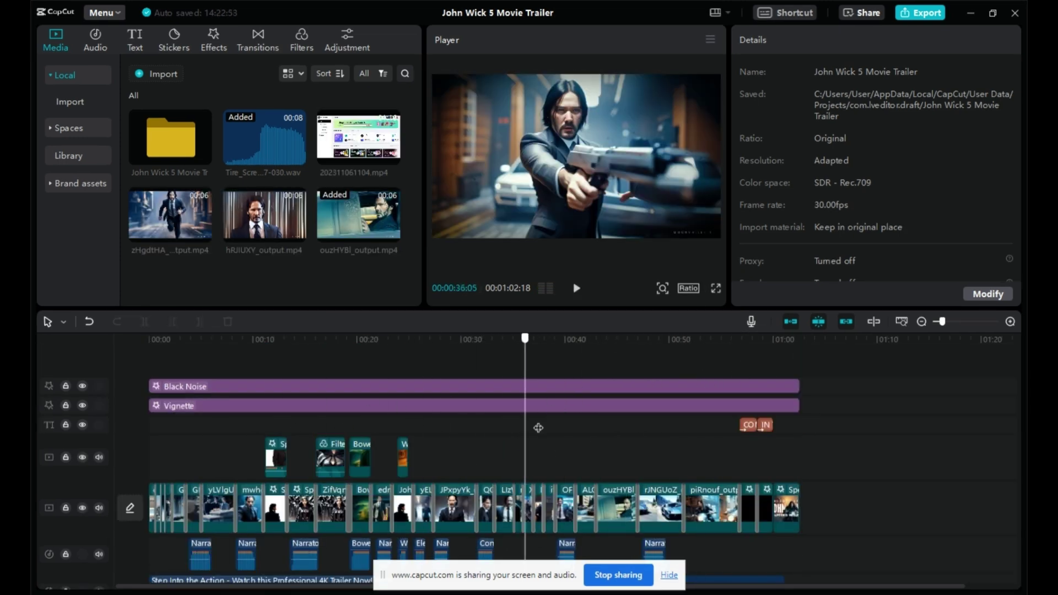
- Stop playback, return the playhead to the start of the timeline, and open the export settings for the trailer
key(space)
key(Home)
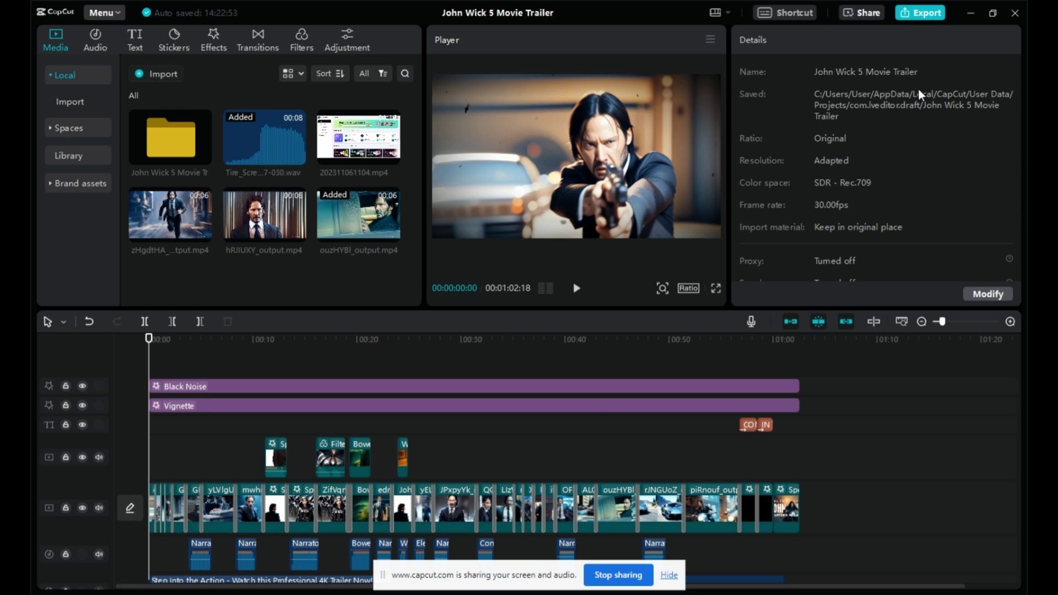
key(ctrl+e)
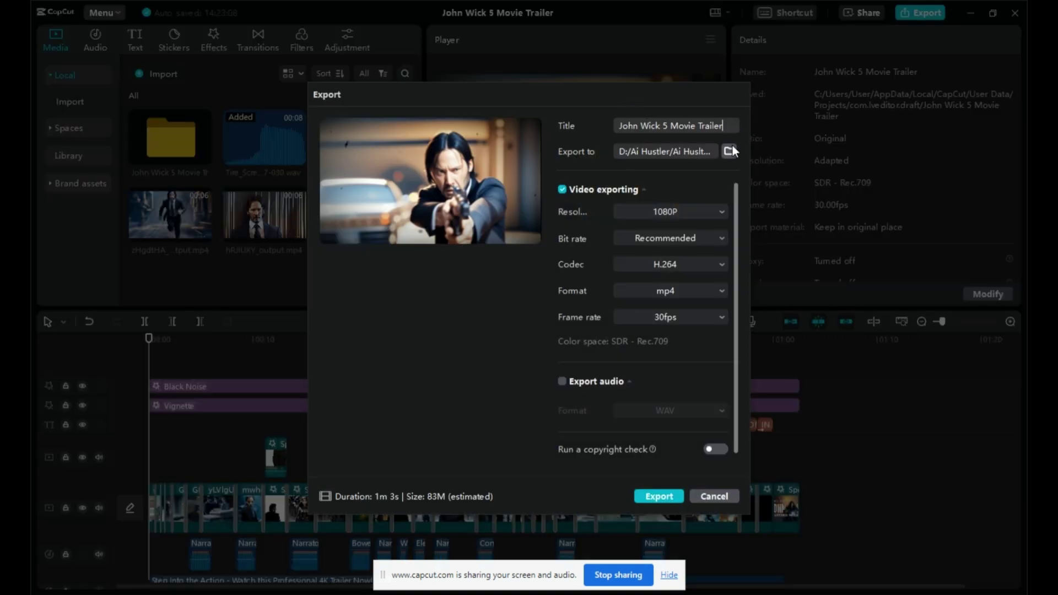